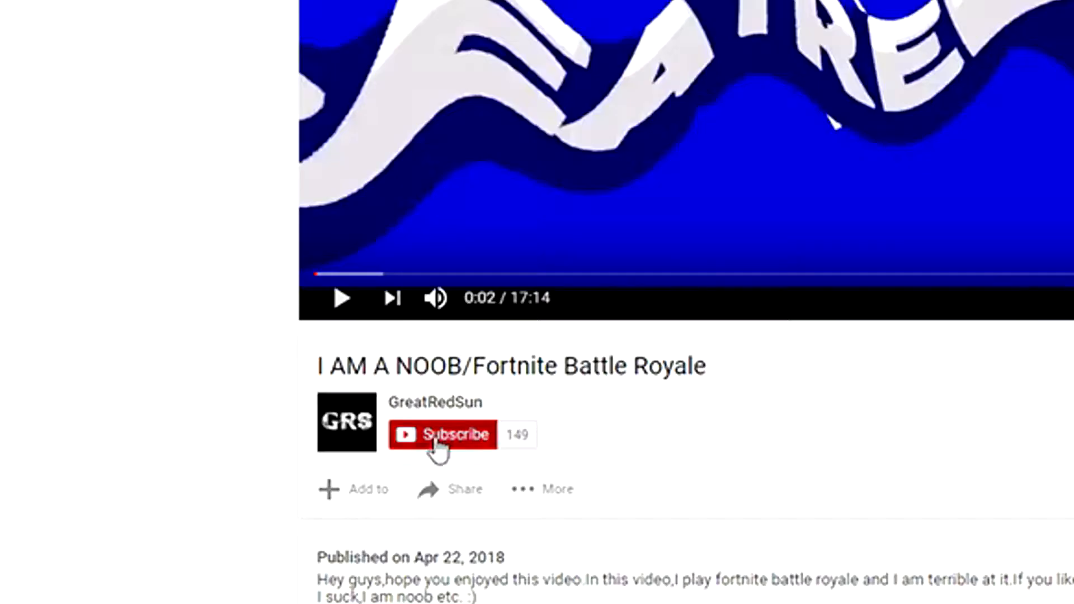
- Subscribe to the GreatRedSun channel and turn on all notifications for it
{"action": "left_click", "coordinate": [438, 443]}
{"action": "left_click", "coordinate": [520, 437]}
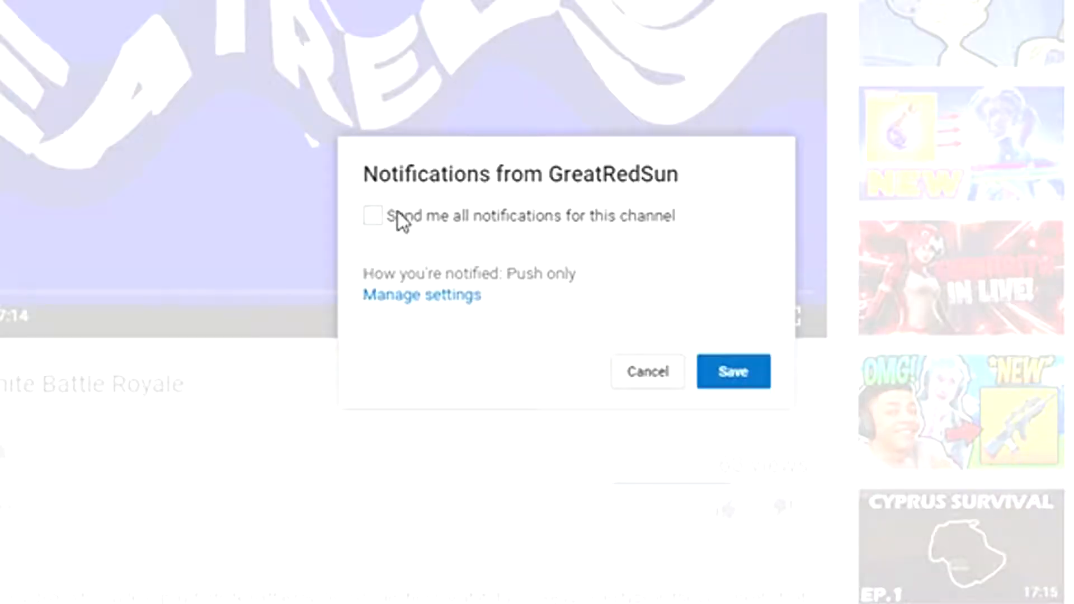
{"action": "left_click", "coordinate": [373, 216]}
{"action": "left_click", "coordinate": [731, 372]}
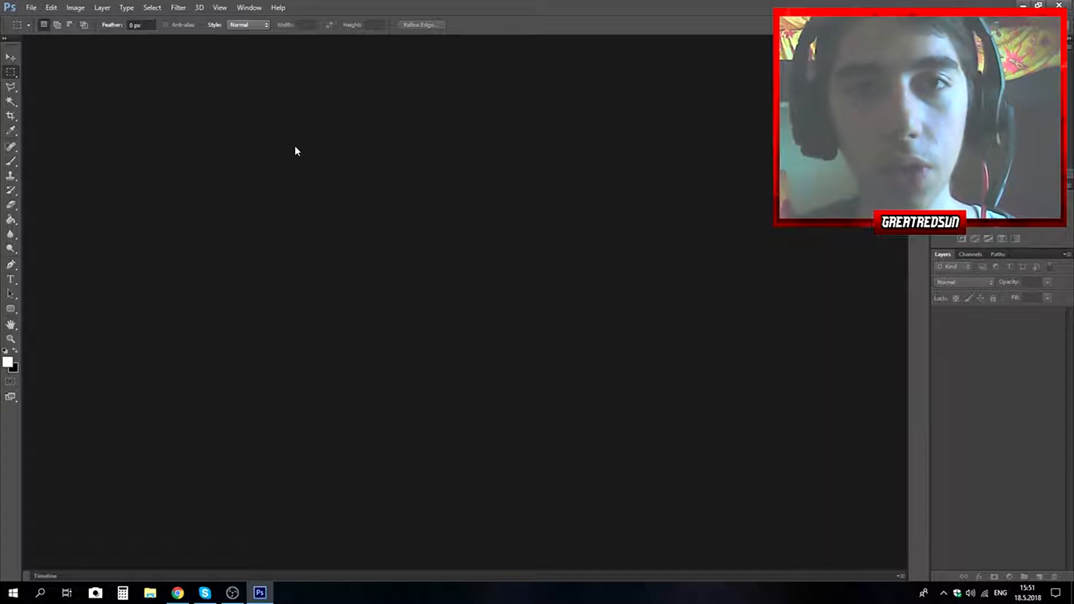
- Switch to Photoshop and create a new transparent document 1920 pixels wide and 1080 pixels high
{"action": "left_click", "coordinate": [33, 6]}
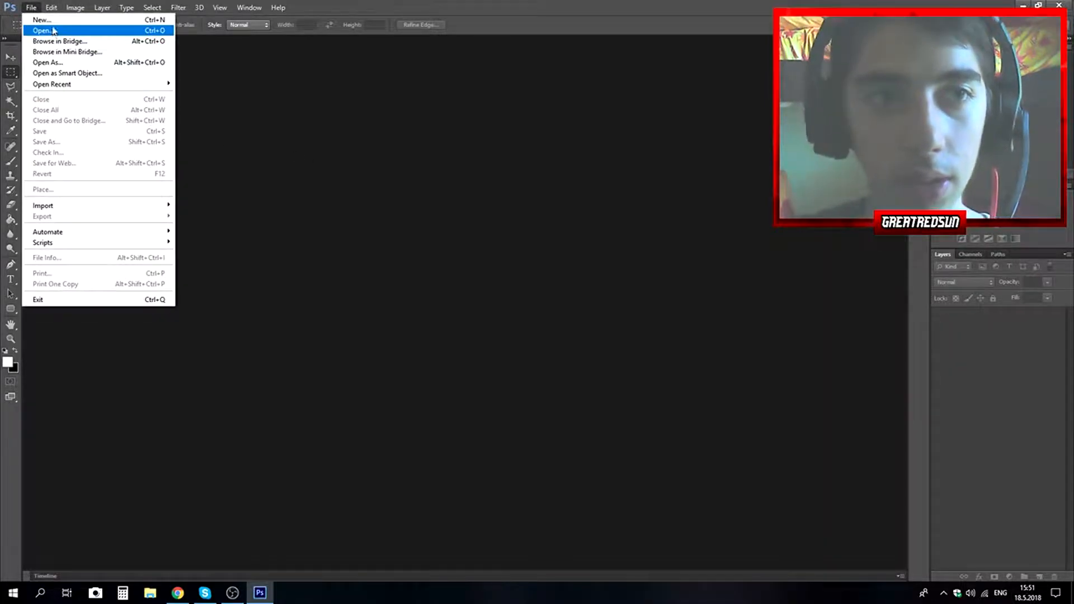
{"action": "left_click", "coordinate": [55, 25]}
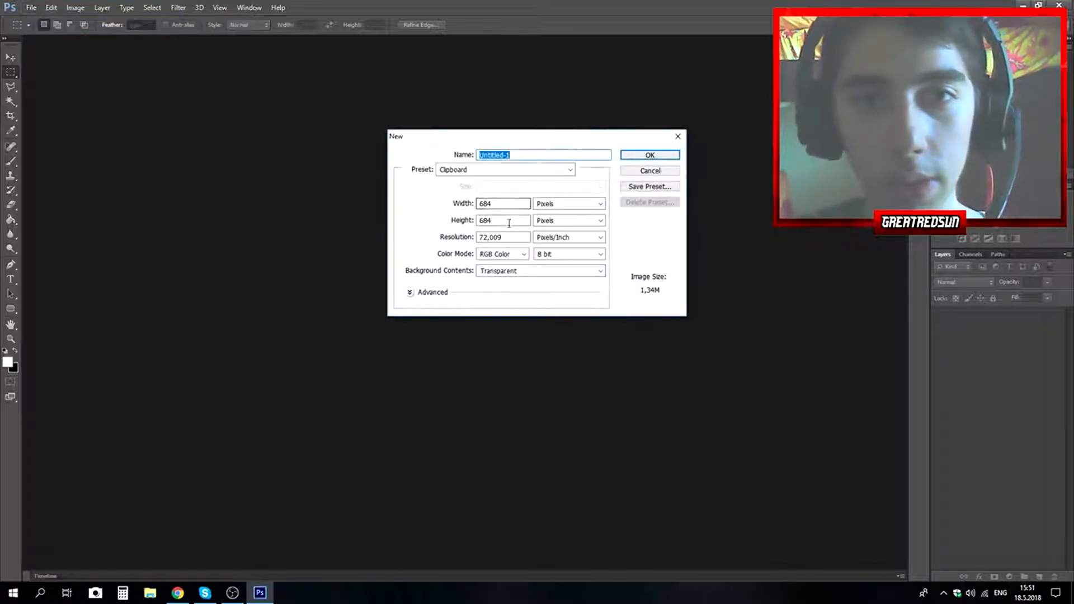
{"action": "left_click", "coordinate": [460, 203]}
{"action": "key", "text": "BackSpace"}
{"action": "type", "text": "1"}
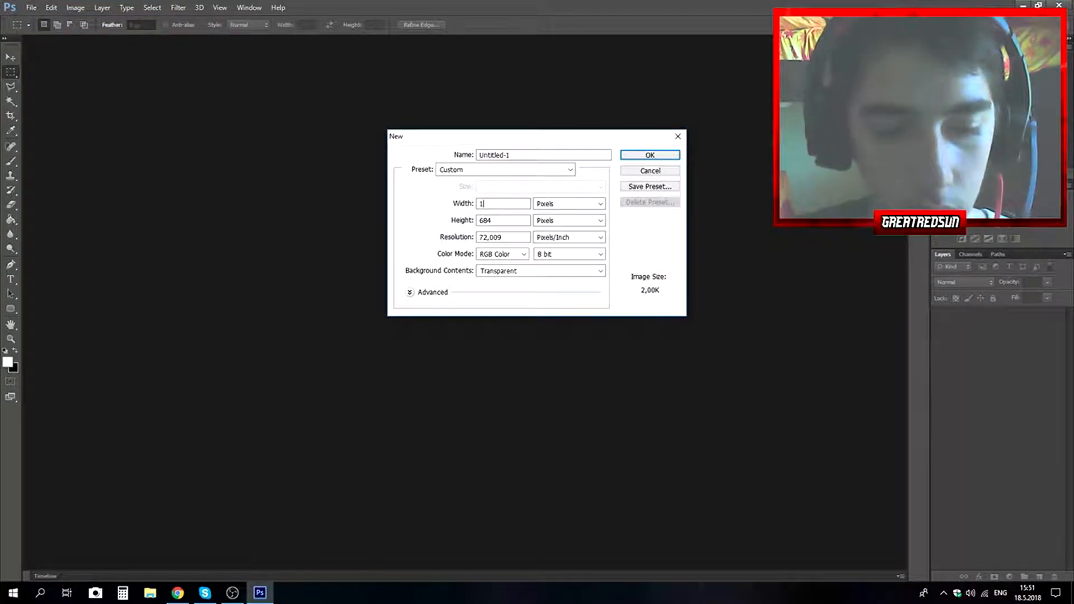
{"action": "type", "text": "920"}
{"action": "left_click", "coordinate": [501, 223]}
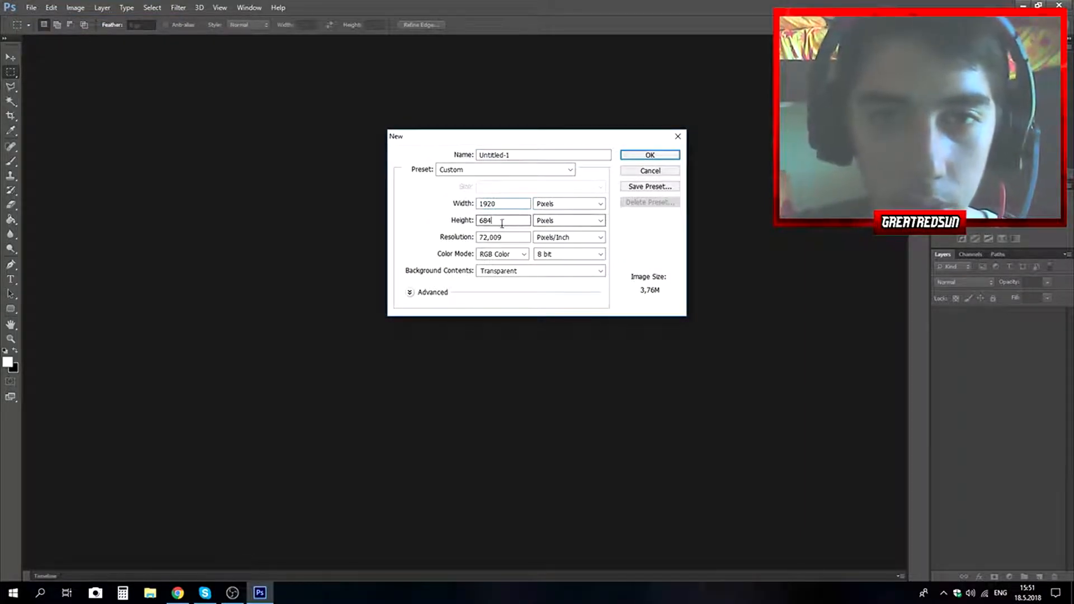
{"action": "left_click_drag", "start_coordinate": [501, 223], "coordinate": [449, 226]}
{"action": "type", "text": "1080"}
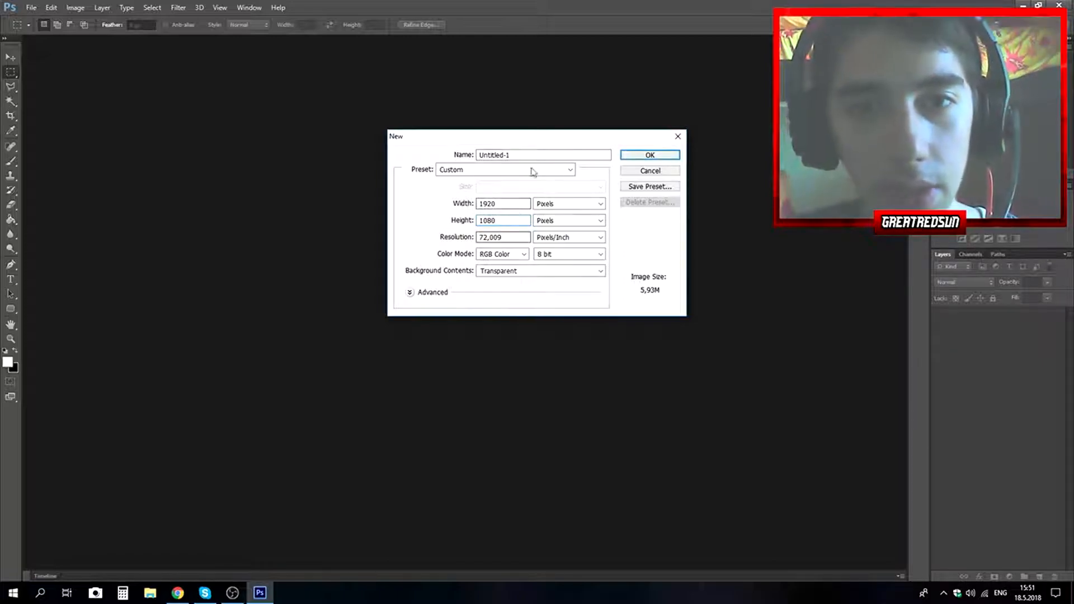
{"action": "left_click", "coordinate": [650, 155]}
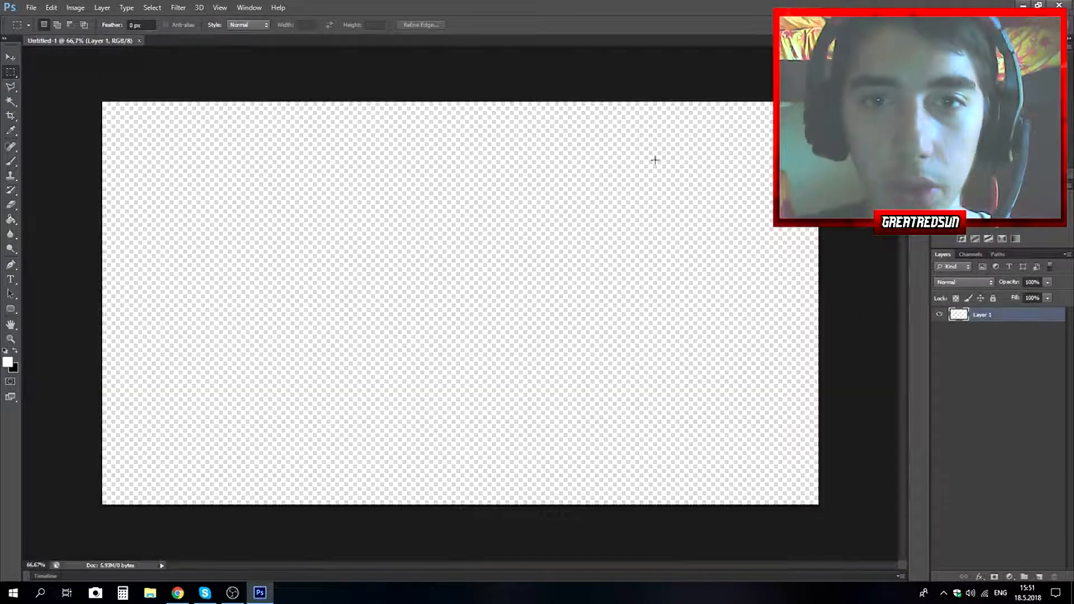
- Activate the Move tool and open the image 004 from the Downloads folder
{"action": "left_click", "coordinate": [11, 57]}
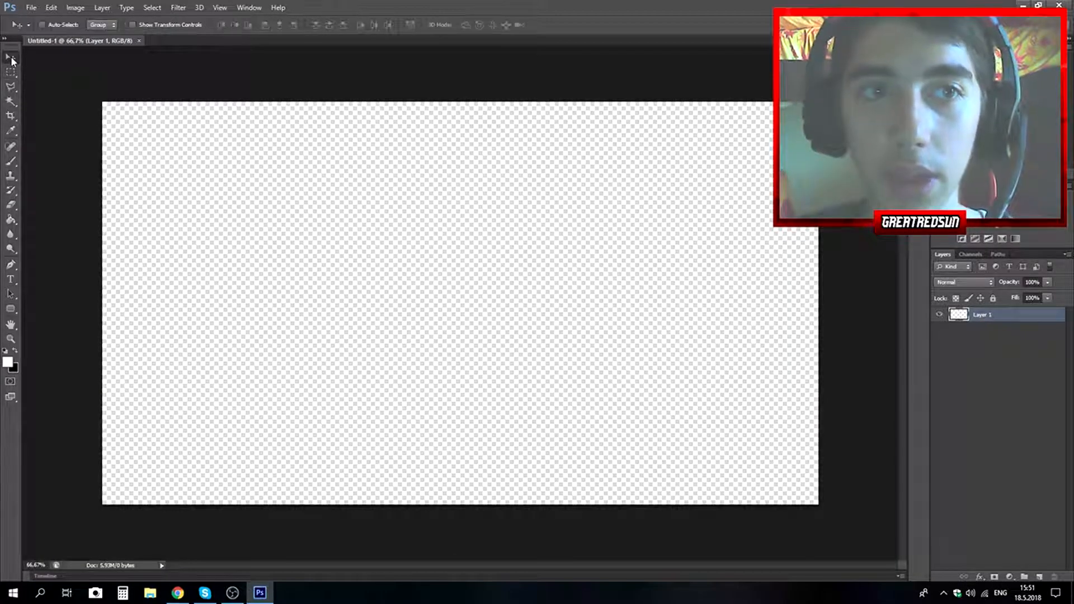
{"action": "left_click", "coordinate": [34, 9]}
{"action": "left_click", "coordinate": [33, 28]}
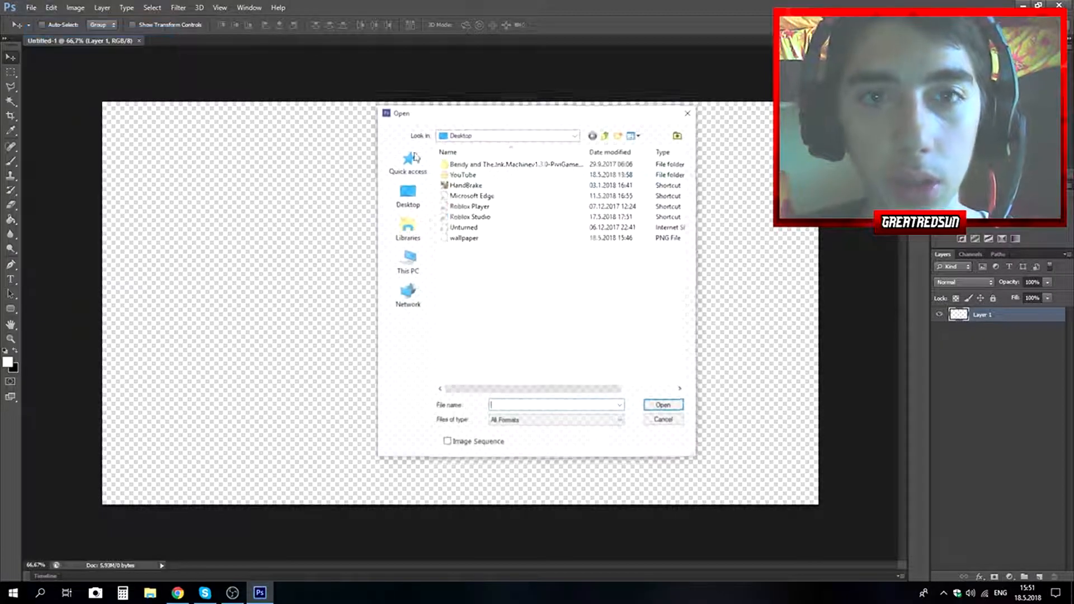
{"action": "left_click", "coordinate": [575, 134]}
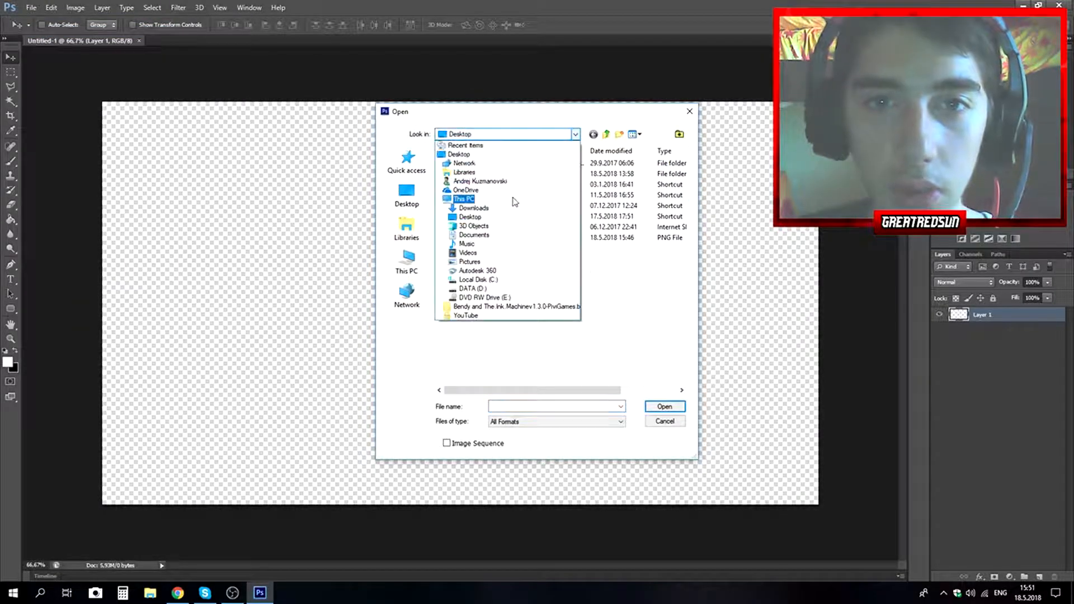
{"action": "left_click", "coordinate": [475, 208]}
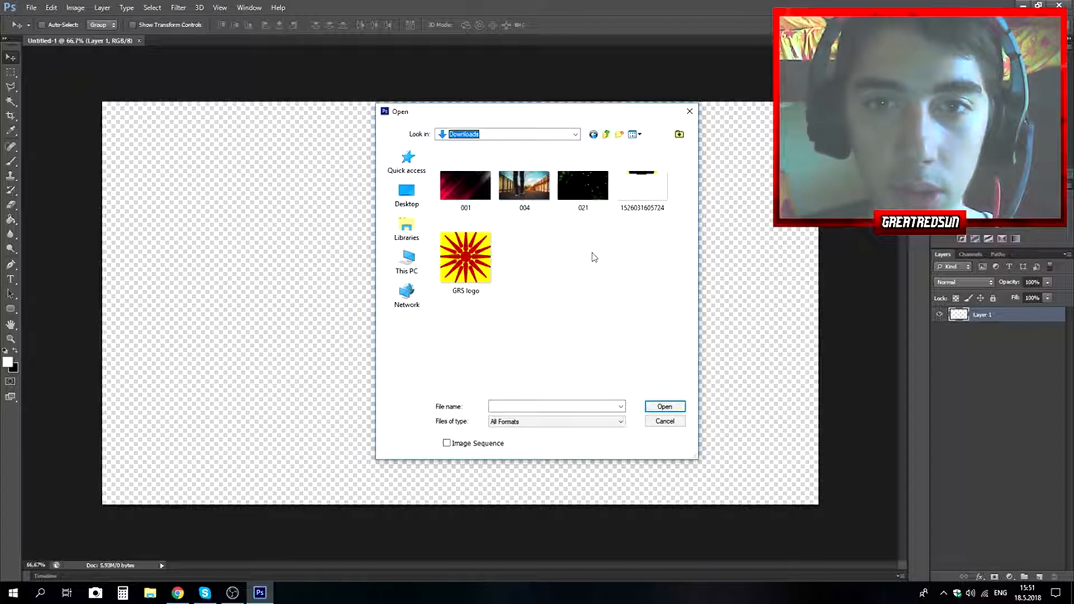
{"action": "left_click", "coordinate": [535, 191]}
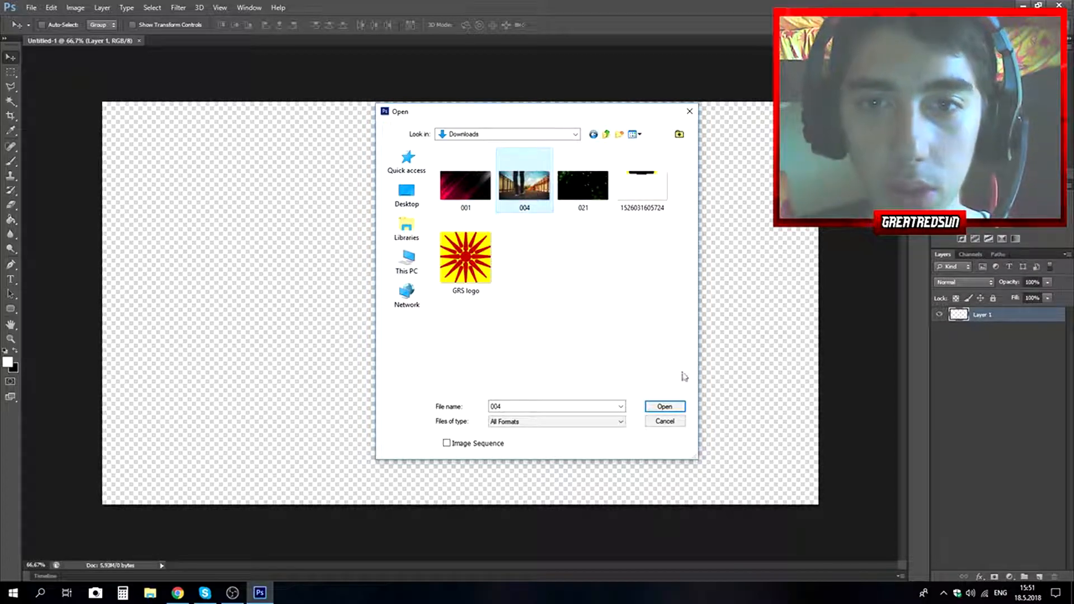
{"action": "left_click", "coordinate": [669, 408]}
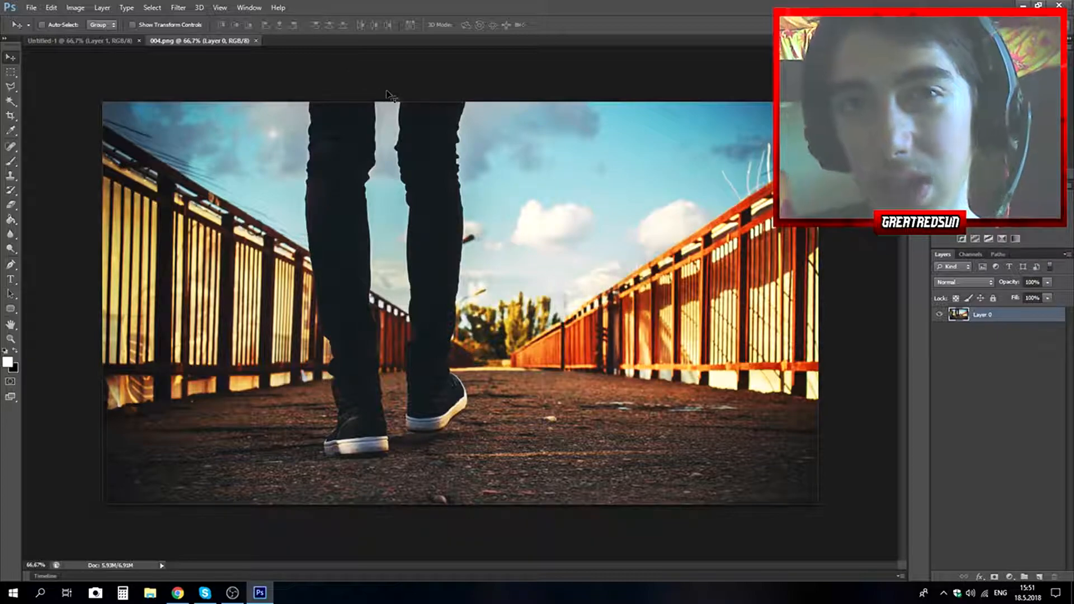
{"action": "left_click", "coordinate": [110, 41]}
{"action": "left_click", "coordinate": [191, 40]}
{"action": "left_click", "coordinate": [101, 41]}
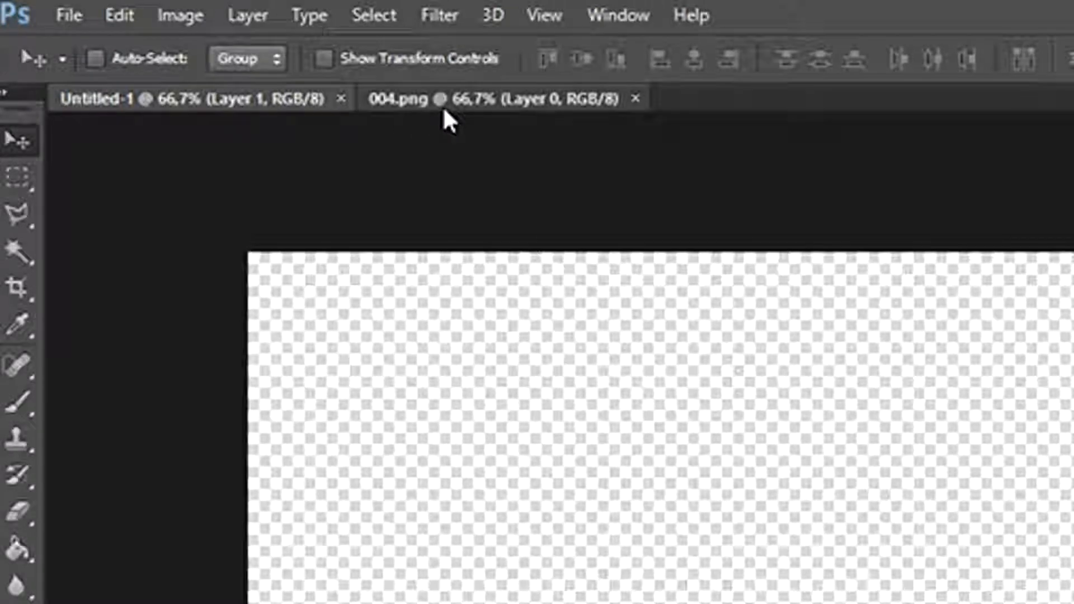
{"action": "left_click", "coordinate": [445, 109]}
{"action": "left_click", "coordinate": [313, 108]}
{"action": "left_click", "coordinate": [405, 104]}
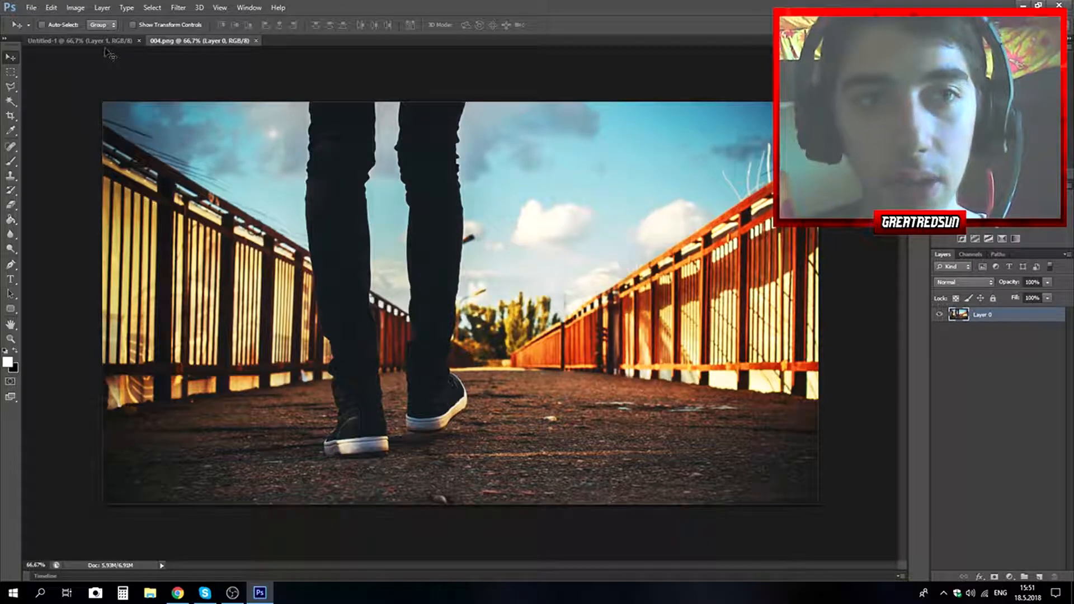
{"action": "left_click", "coordinate": [106, 41]}
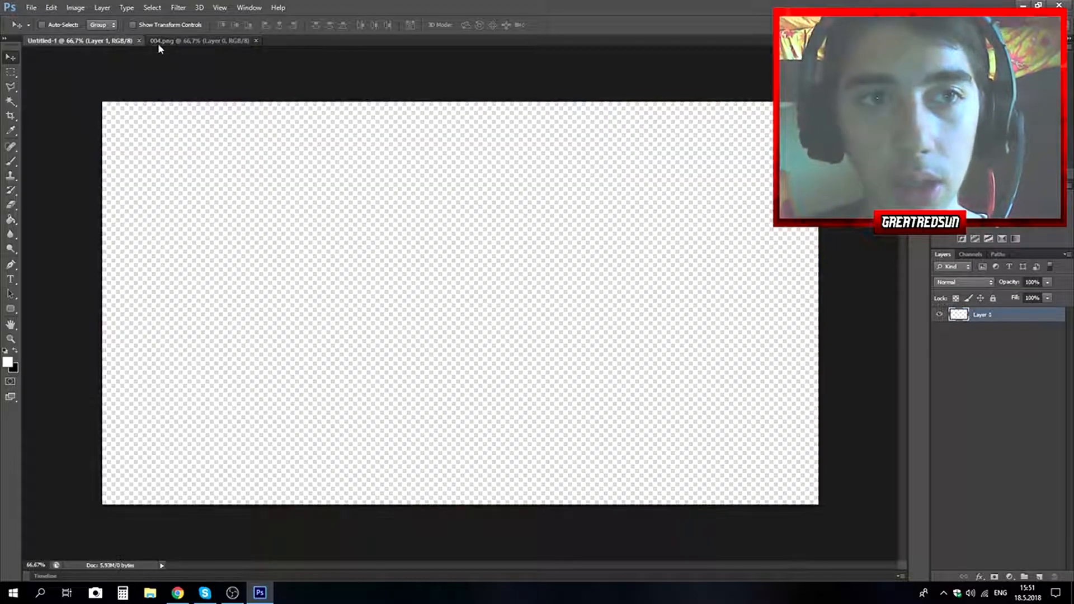
- Copy the entire 004.png image and paste it into the blank Untitled-1 document
{"action": "left_click", "coordinate": [230, 41]}
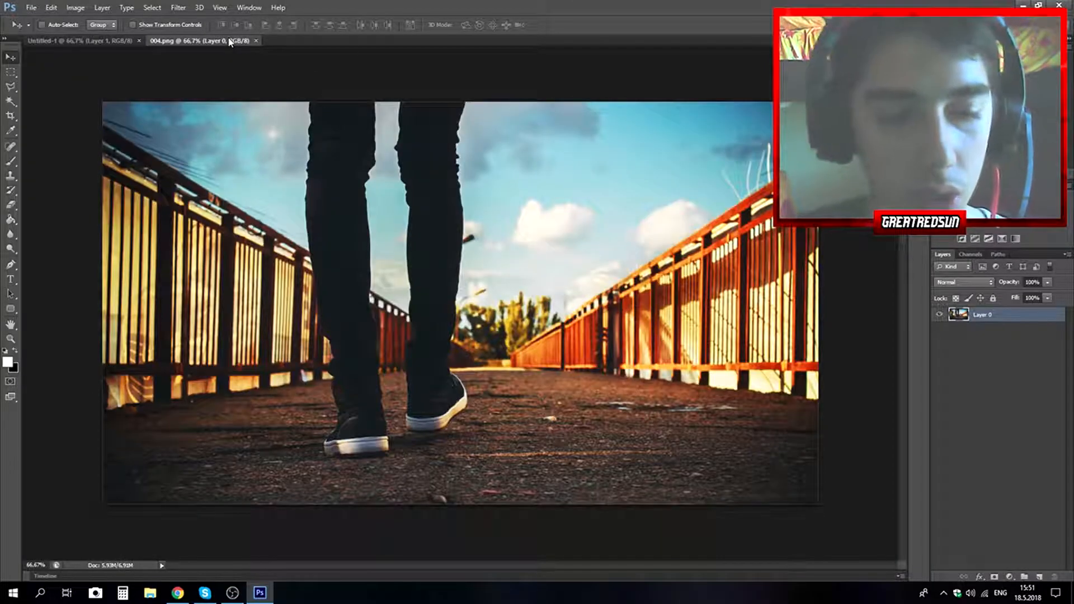
{"action": "key", "text": "ctrl+a"}
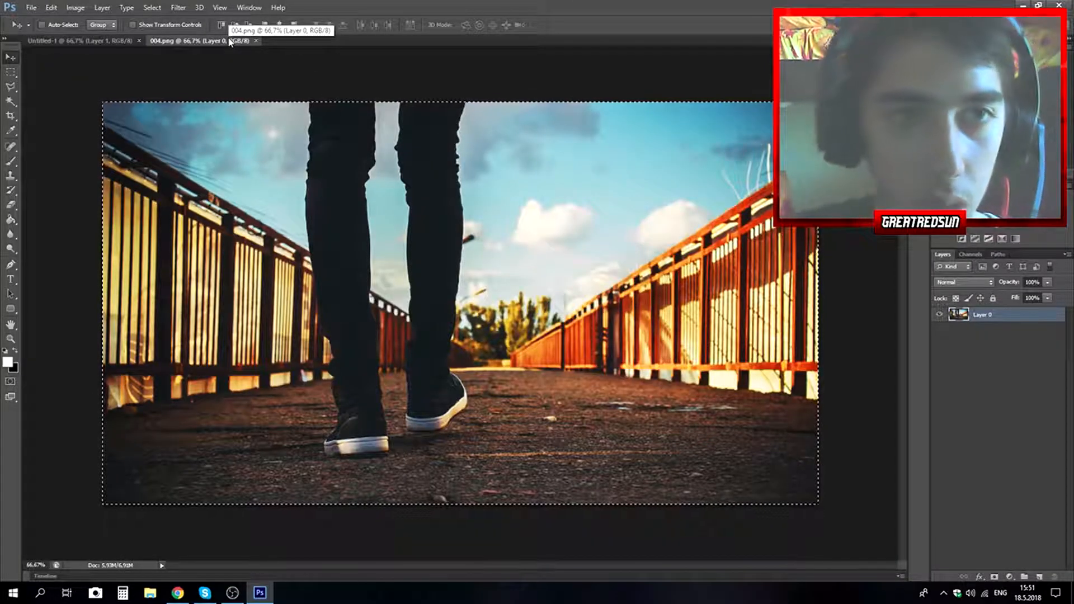
{"action": "left_click", "coordinate": [119, 41]}
{"action": "key", "text": "ctrl+v"}
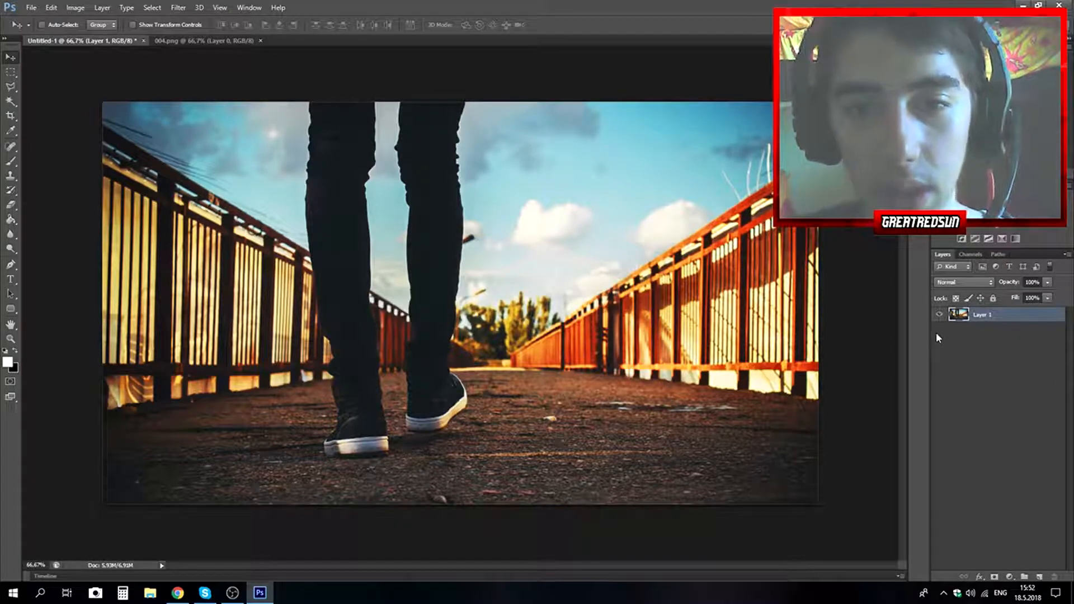
- Open the image 001 from Downloads and paste a copy of the whole picture into Untitled-1 above the photo
{"action": "left_click", "coordinate": [32, 8]}
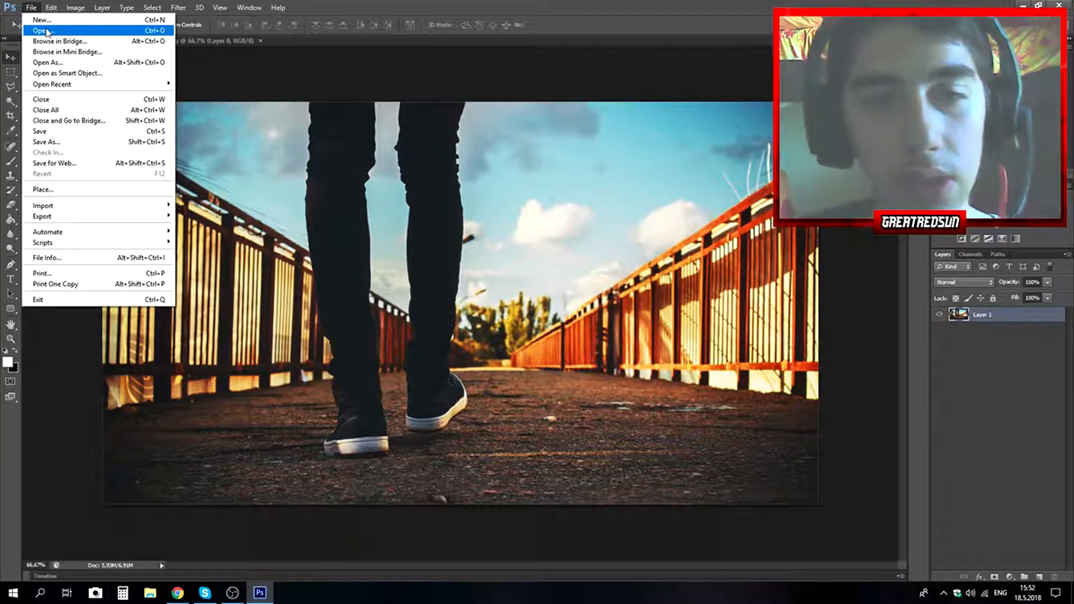
{"action": "left_click", "coordinate": [47, 30]}
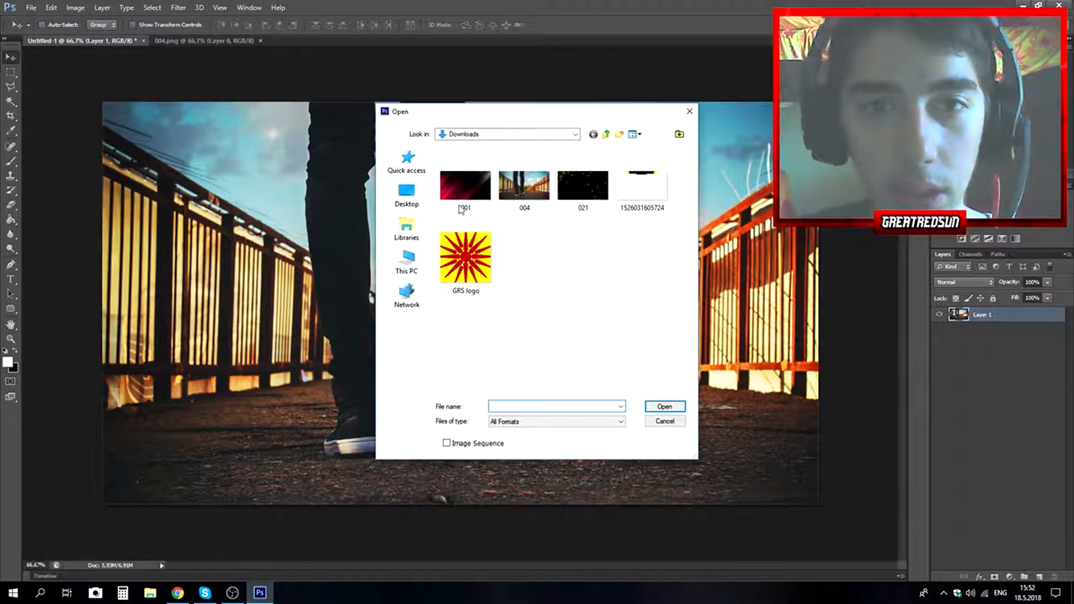
{"action": "double_click", "coordinate": [465, 197]}
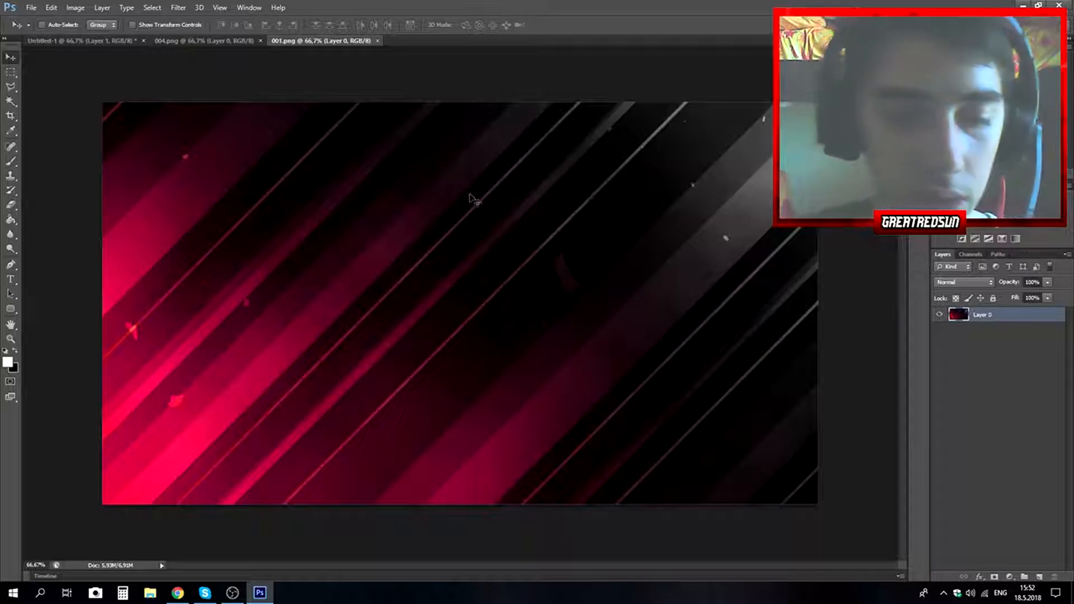
{"action": "key", "text": "ctrl+a"}
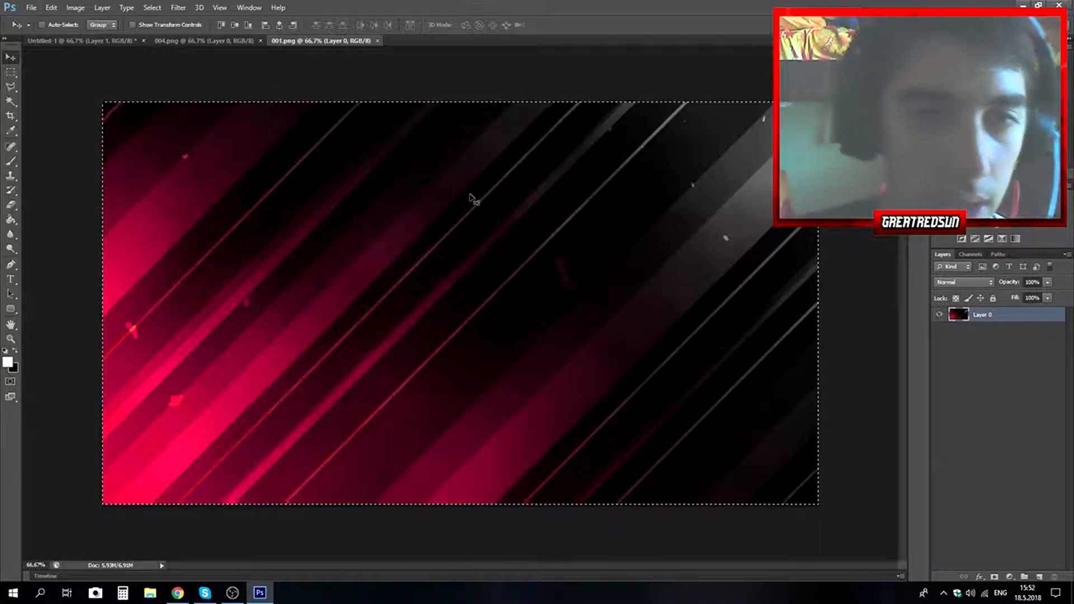
{"action": "key", "text": "ctrl+c"}
{"action": "left_click", "coordinate": [80, 41]}
{"action": "key", "text": "ctrl+v"}
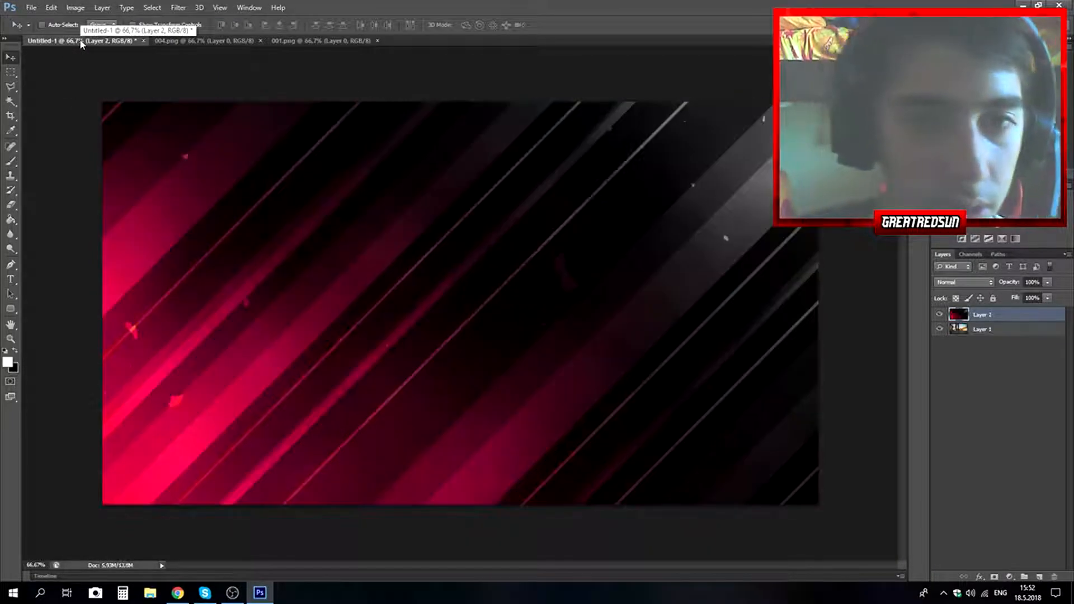
- Try the Lighten and Overlay blend modes on Layer 2 through its blending options, and apply Screen
{"action": "right_click", "coordinate": [978, 316]}
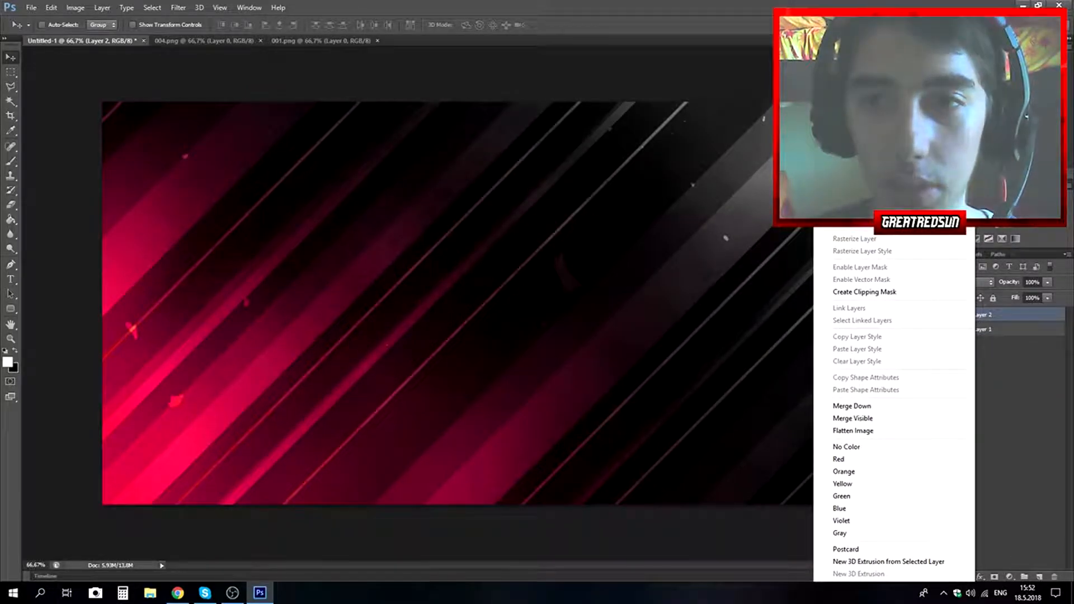
{"action": "left_click", "coordinate": [861, 166]}
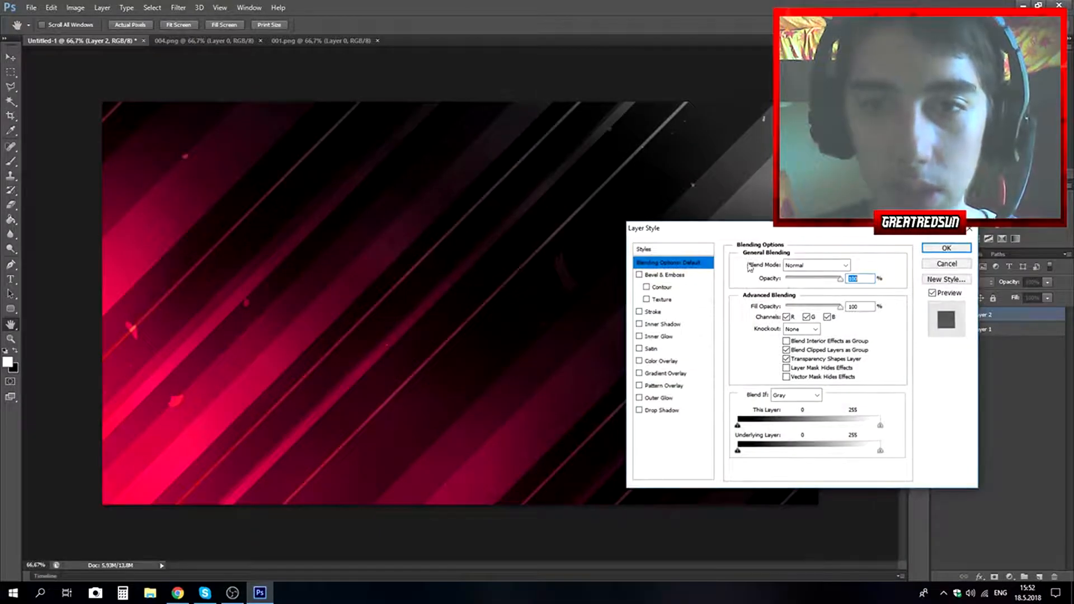
{"action": "left_click", "coordinate": [809, 265]}
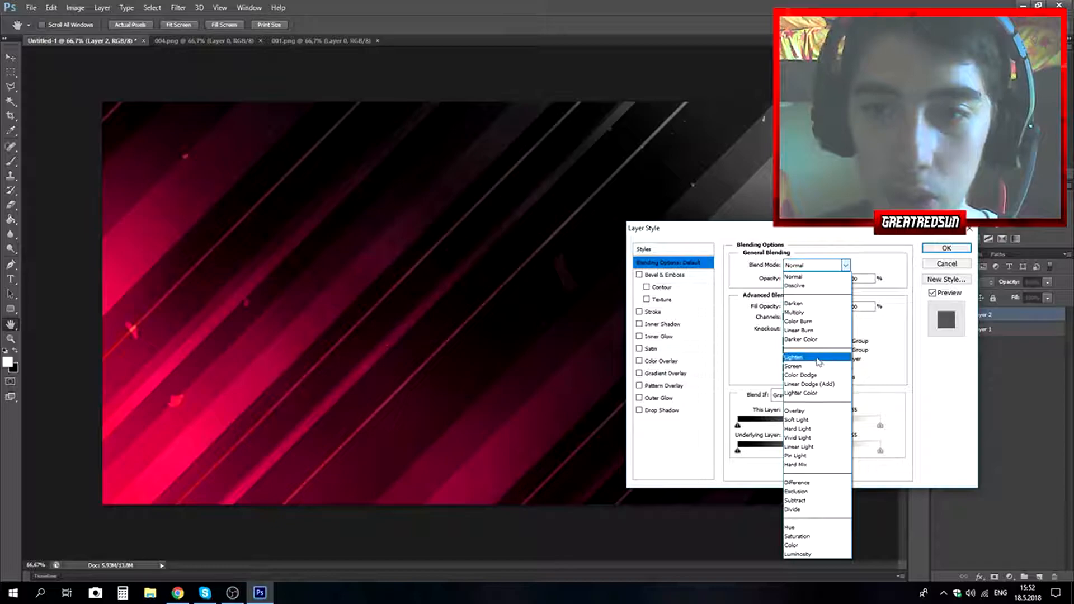
{"action": "left_click", "coordinate": [818, 358]}
{"action": "left_click", "coordinate": [806, 268]}
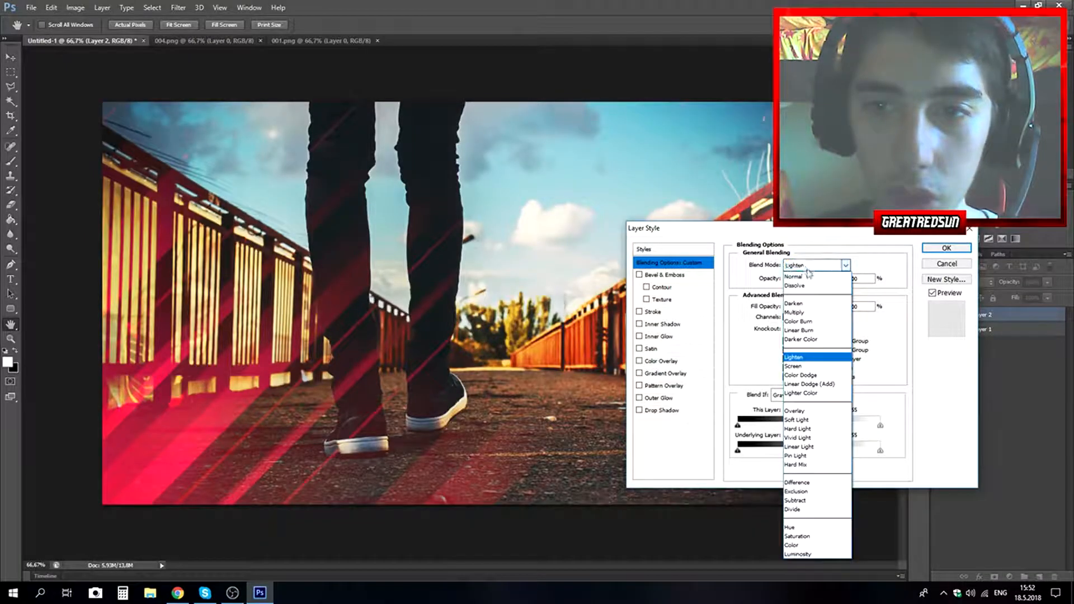
{"action": "left_click", "coordinate": [816, 370]}
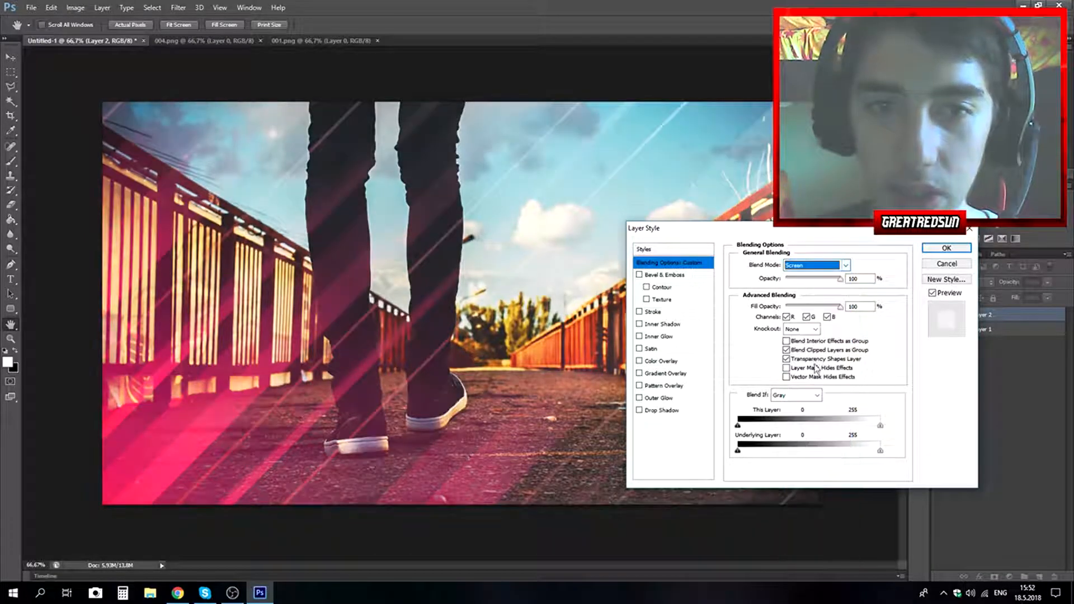
{"action": "left_click", "coordinate": [807, 267]}
{"action": "left_click", "coordinate": [811, 417]}
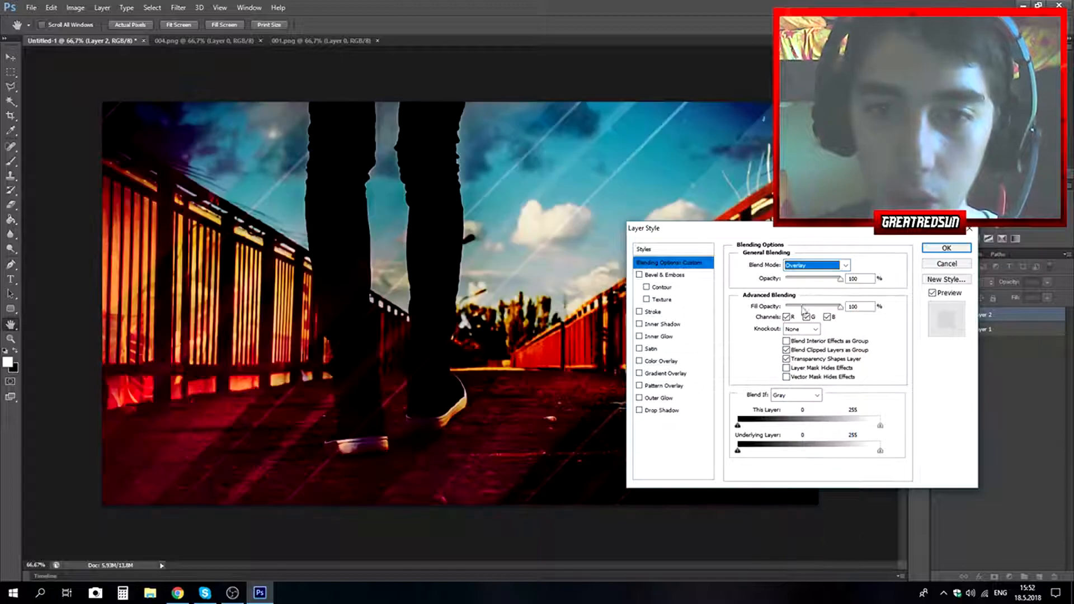
{"action": "left_click", "coordinate": [812, 266]}
{"action": "left_click", "coordinate": [816, 370]}
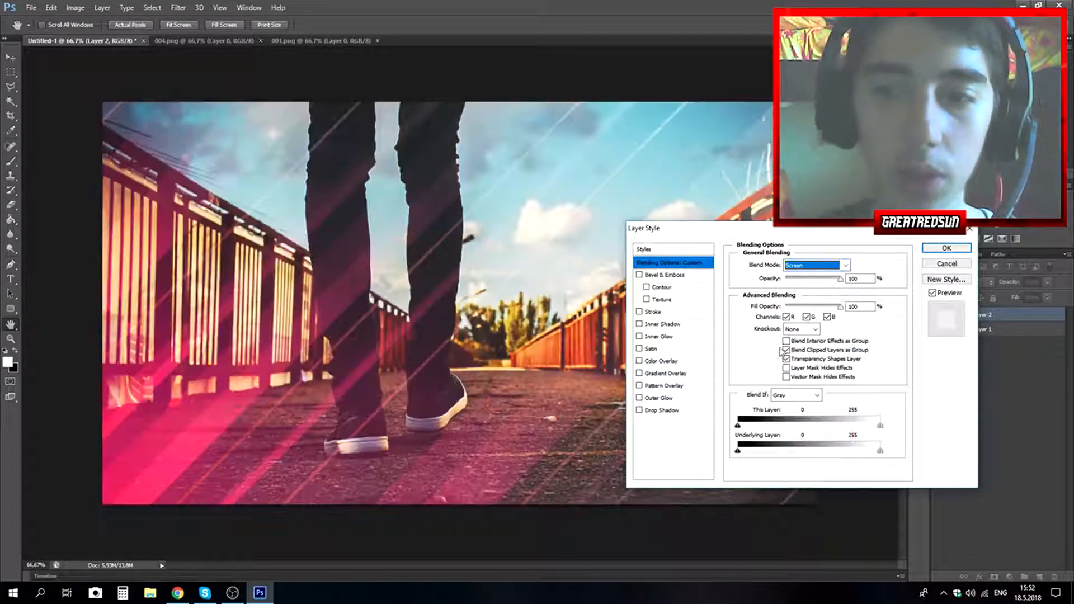
{"action": "key", "text": "Return"}
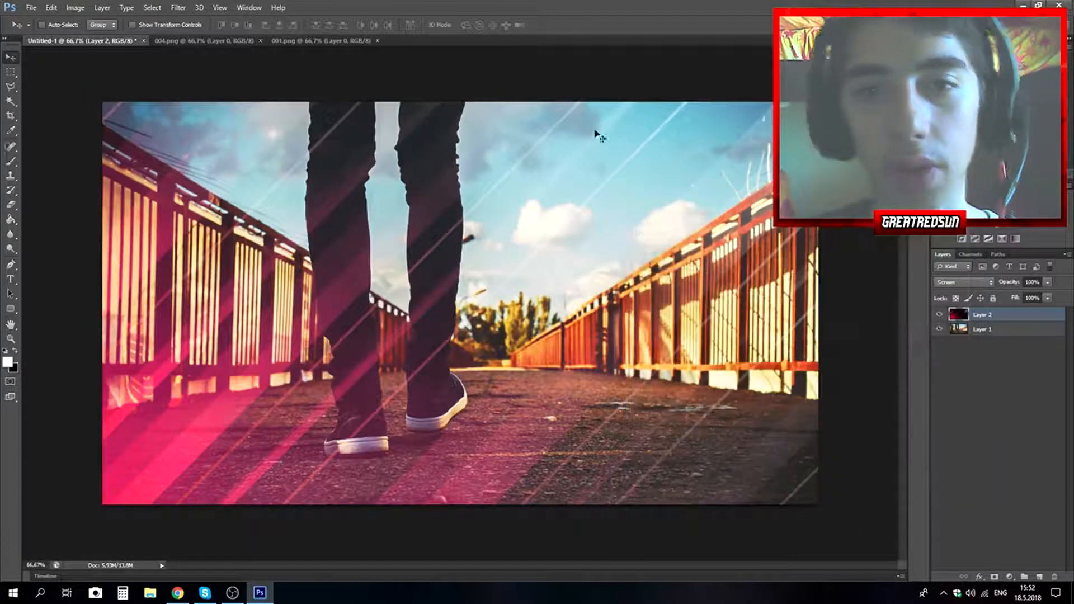
- Open the image 021 from the Downloads folder
{"action": "left_click", "coordinate": [34, 8]}
{"action": "left_click", "coordinate": [43, 30]}
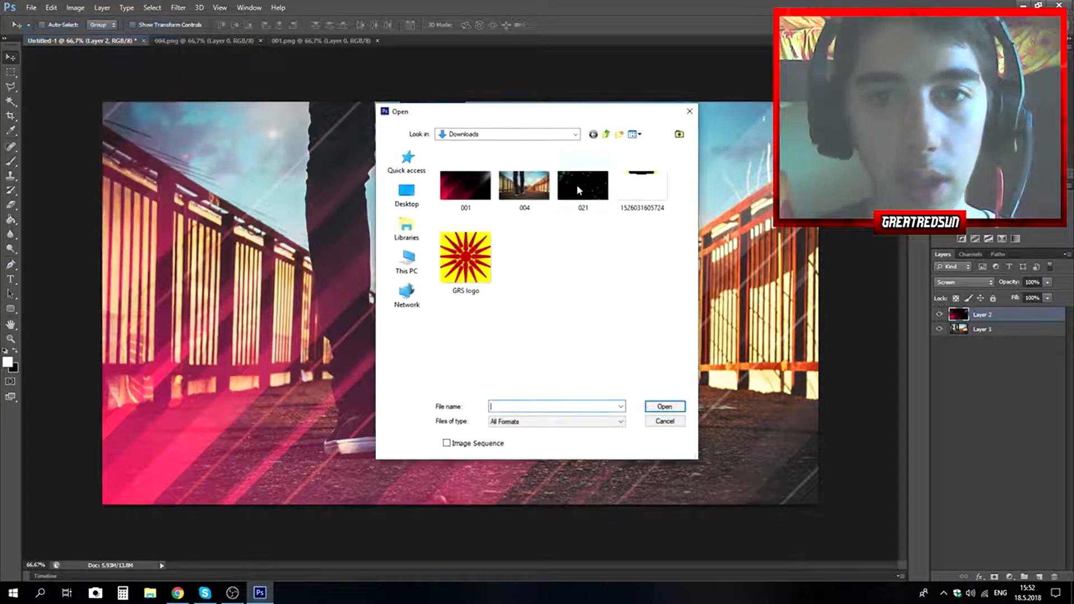
{"action": "double_click", "coordinate": [589, 187]}
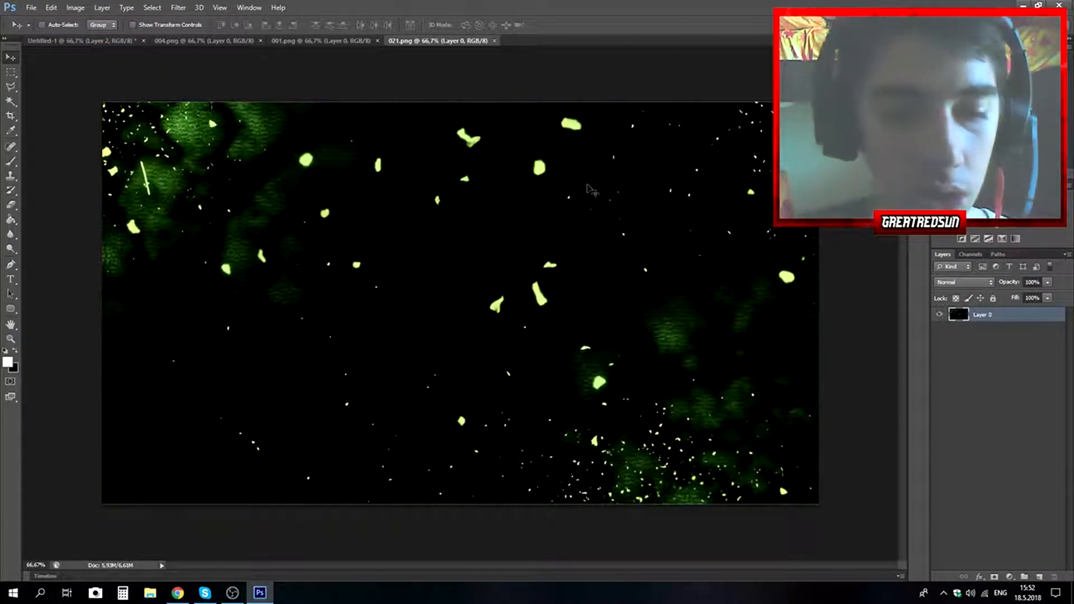
- Paste the copied 021 image into Untitled-1 above Layer 2 and set its blend mode to Linear Dodge (Add)
{"action": "left_click", "coordinate": [71, 40]}
{"action": "key", "text": "ctrl+v"}
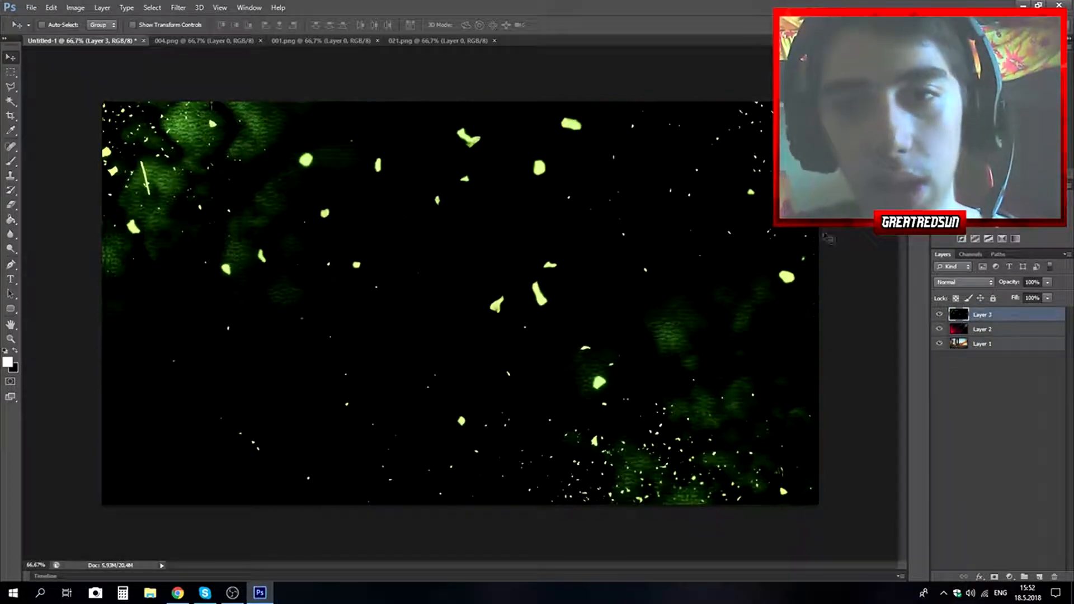
{"action": "right_click", "coordinate": [980, 319]}
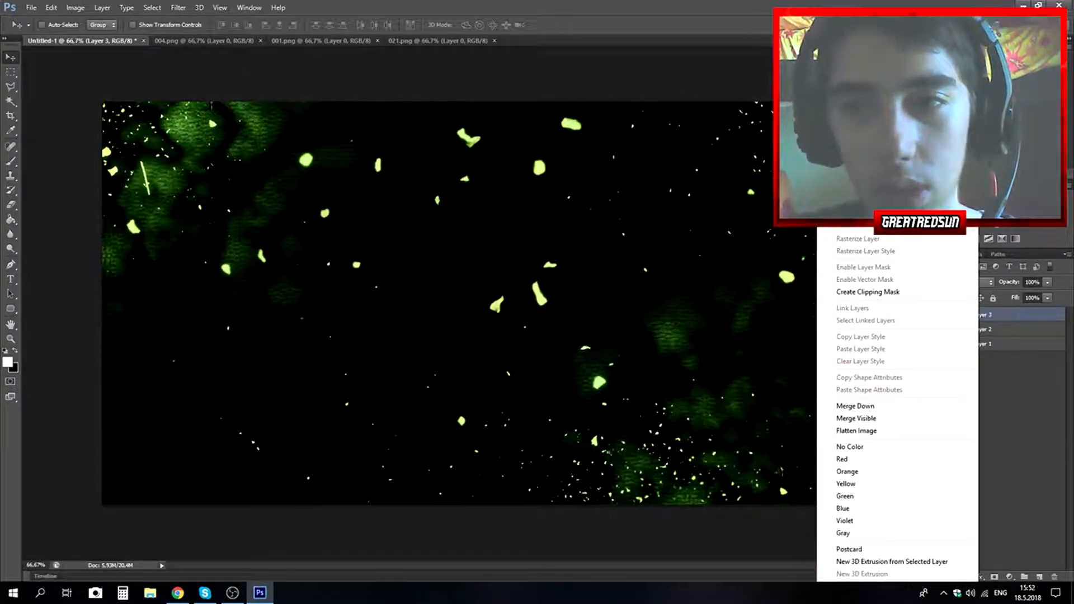
{"action": "left_click", "coordinate": [857, 166]}
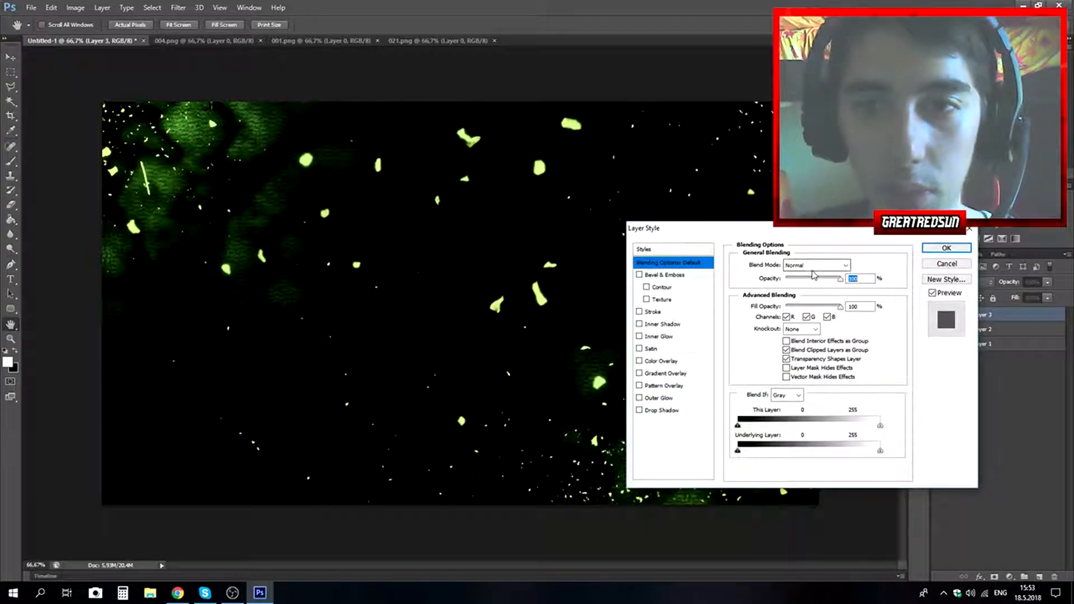
{"action": "left_click", "coordinate": [814, 266]}
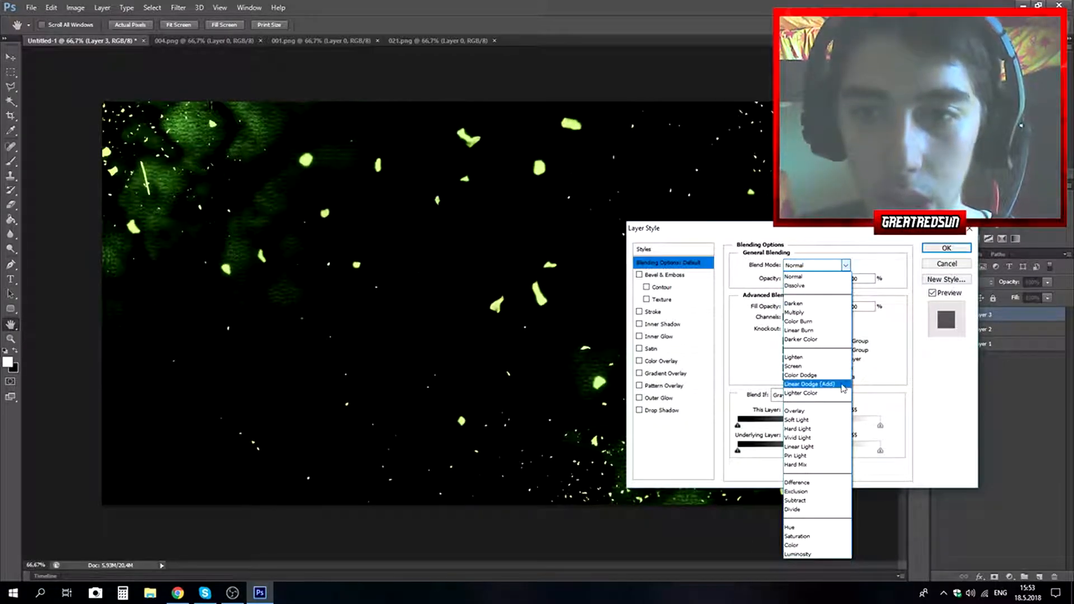
{"action": "left_click", "coordinate": [843, 386]}
{"action": "left_click", "coordinate": [946, 248]}
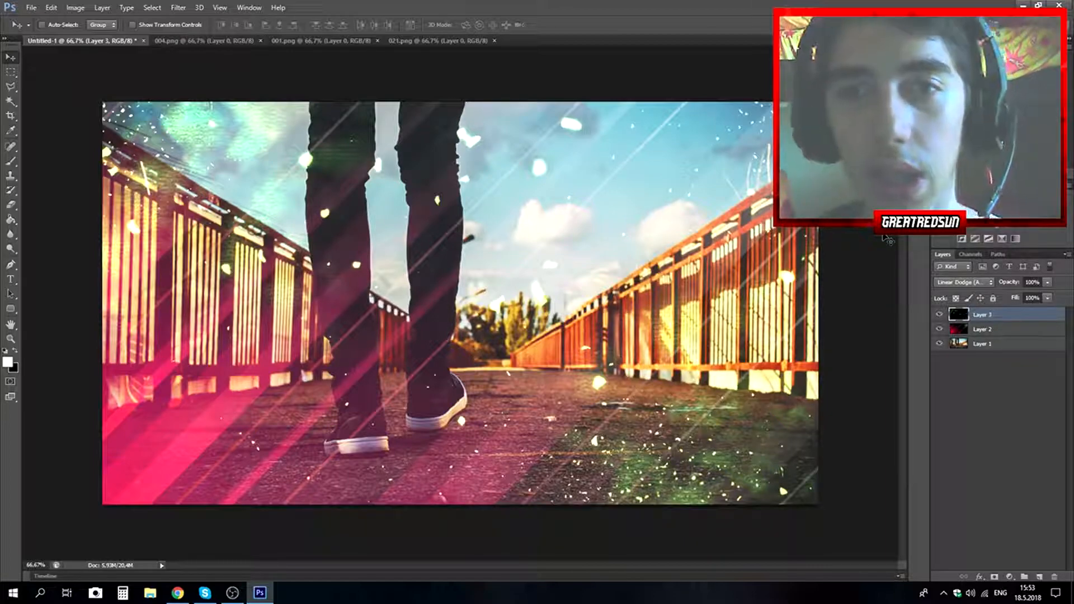
- Open the image file GRS logo.jpg
{"action": "left_click", "coordinate": [31, 7]}
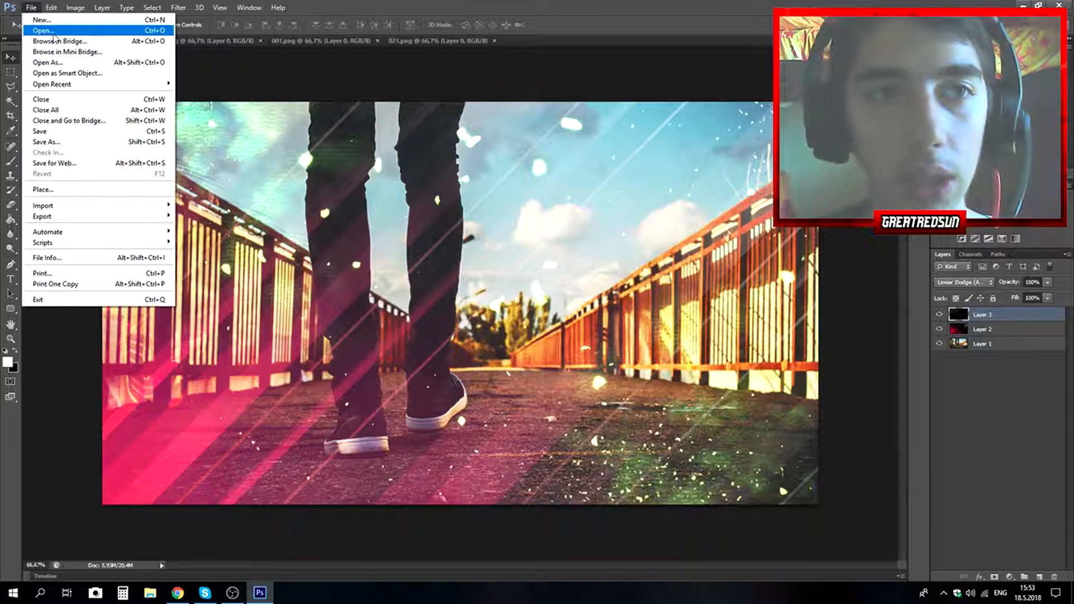
{"action": "left_click", "coordinate": [45, 29]}
{"action": "double_click", "coordinate": [473, 249]}
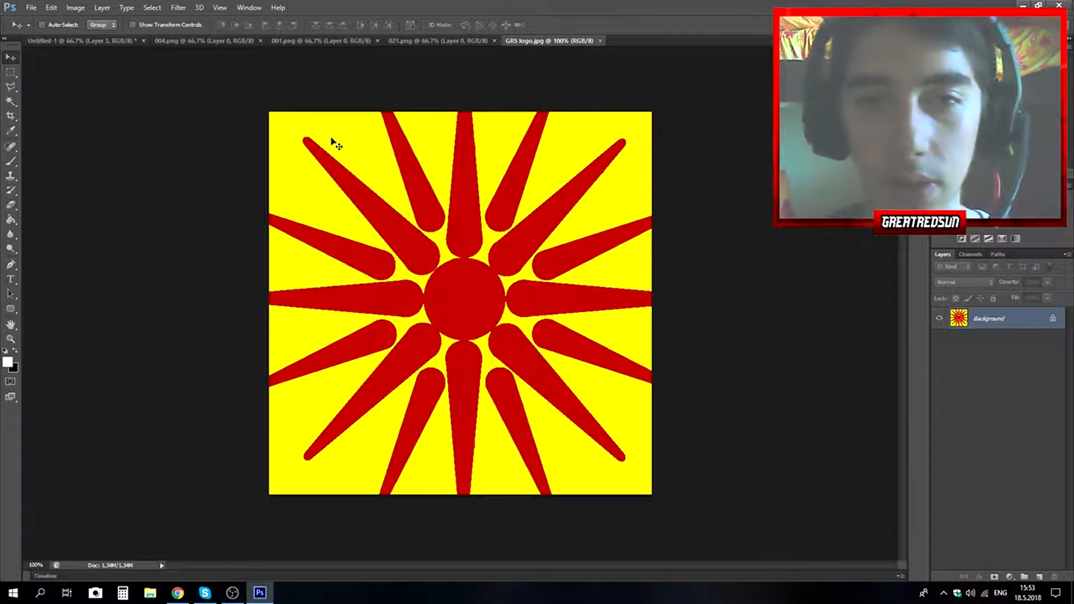
- Select all the red sun shapes of the logo with the Magic Wand, fill them with white, and deselect
{"action": "left_click", "coordinate": [9, 101]}
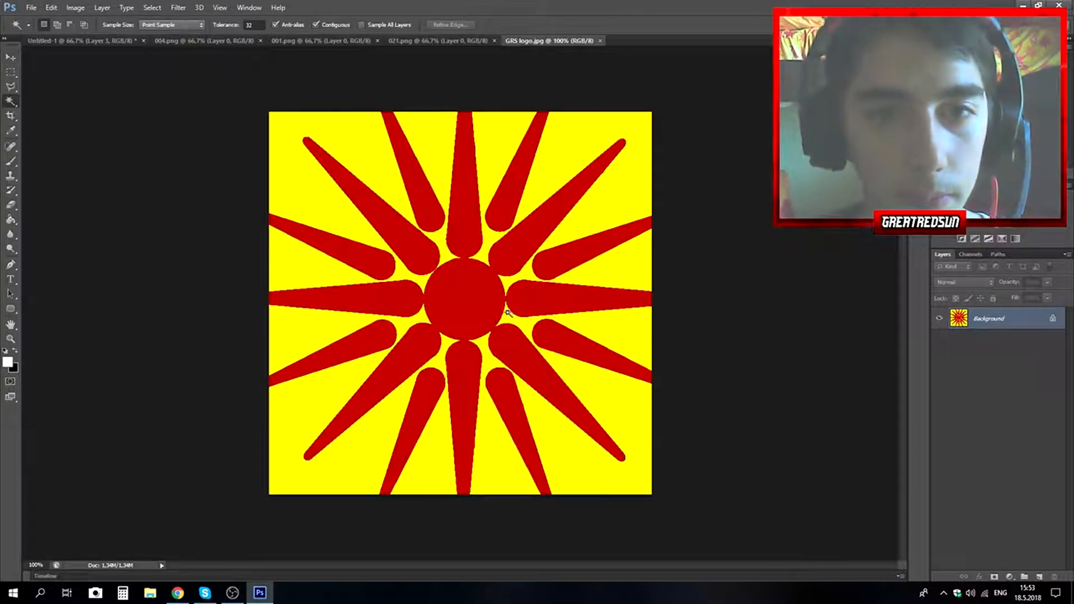
{"action": "left_click", "coordinate": [465, 300]}
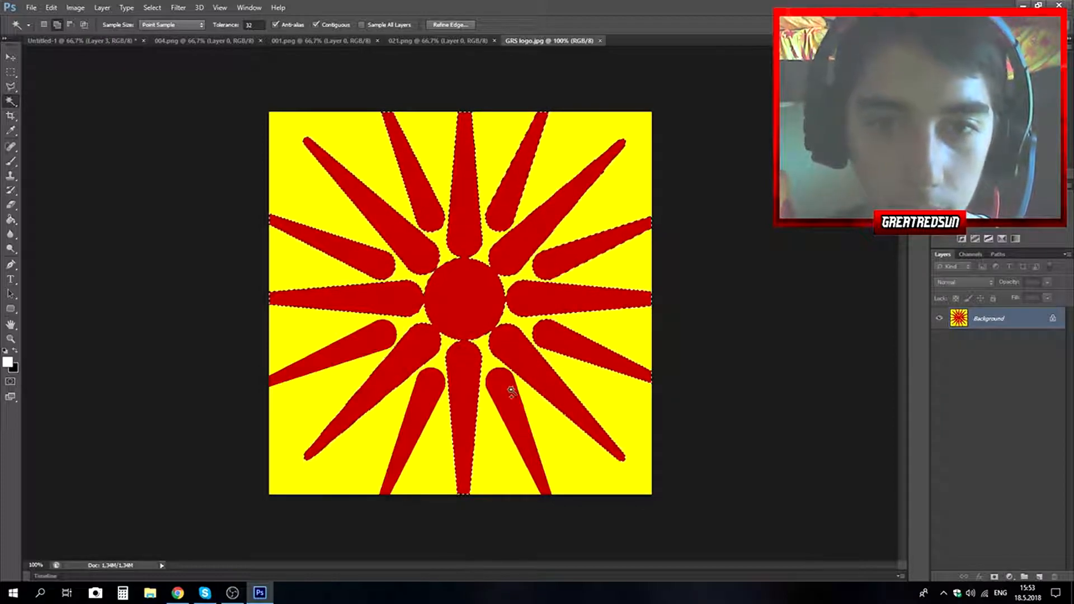
{"action": "left_click", "coordinate": [51, 7]}
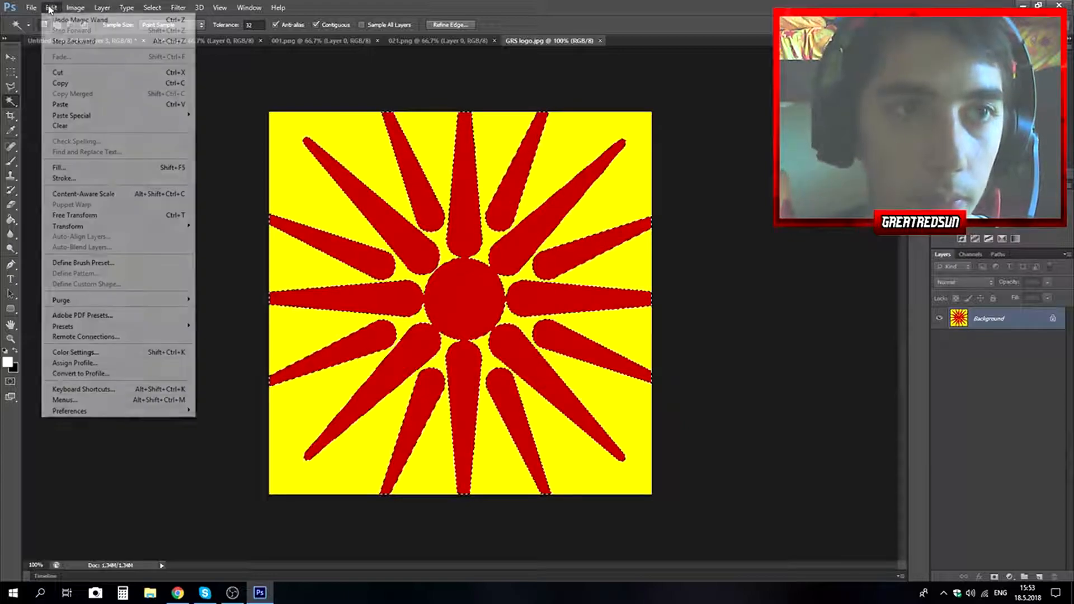
{"action": "left_click", "coordinate": [78, 167]}
{"action": "double_click", "coordinate": [520, 183]}
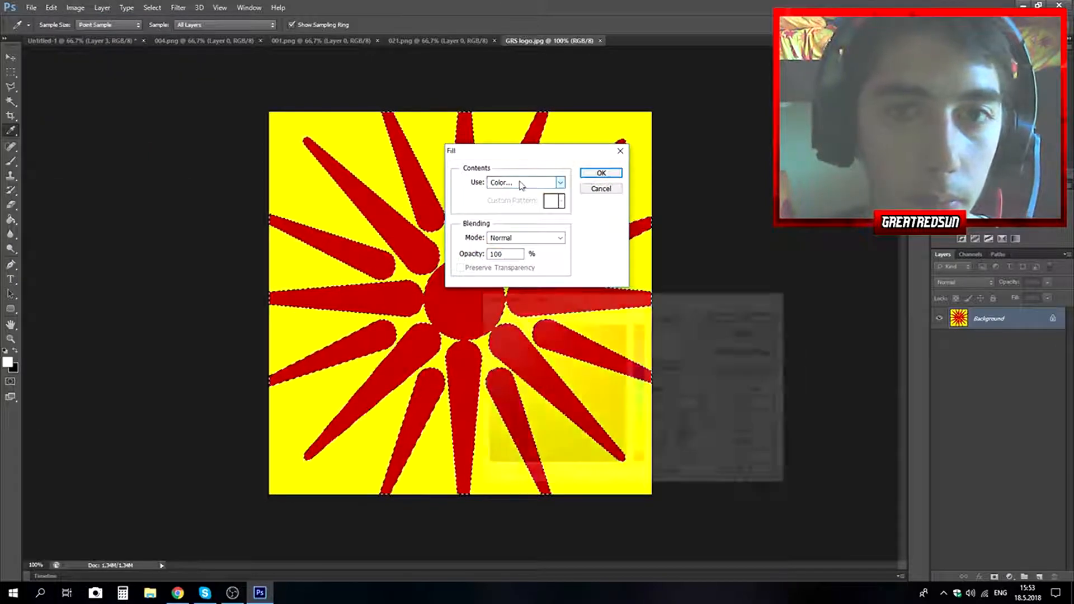
{"action": "left_click", "coordinate": [771, 315]}
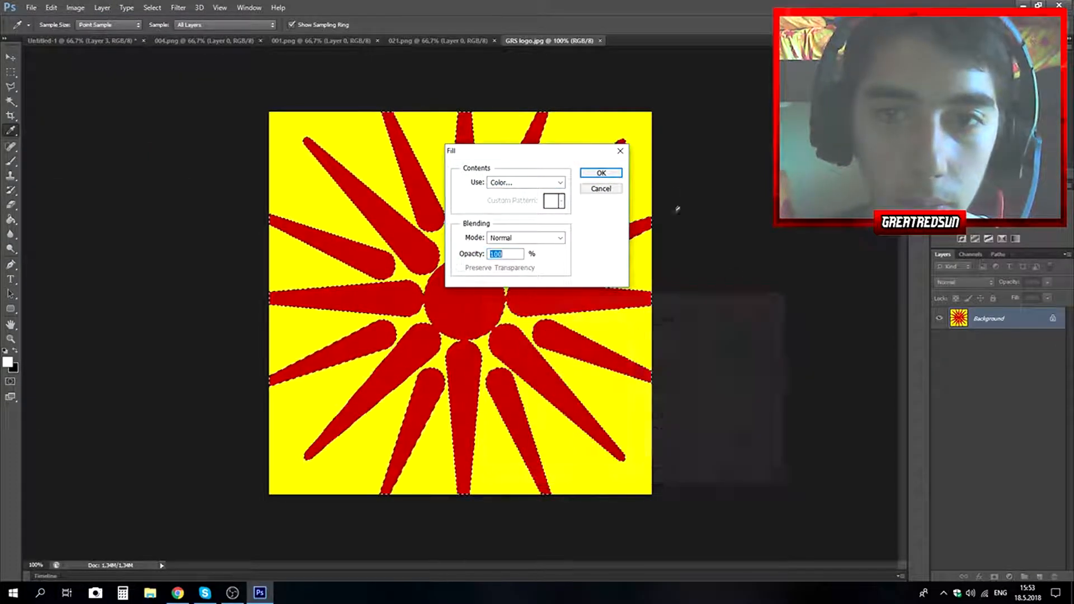
{"action": "left_click", "coordinate": [601, 173]}
{"action": "left_click", "coordinate": [171, 8]}
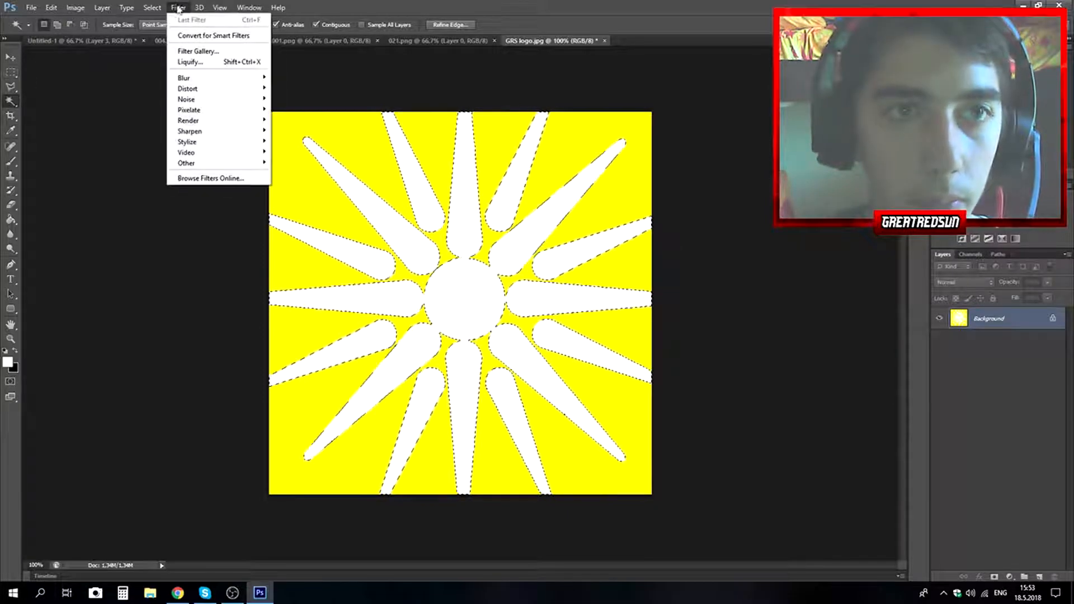
{"action": "left_click", "coordinate": [166, 29]}
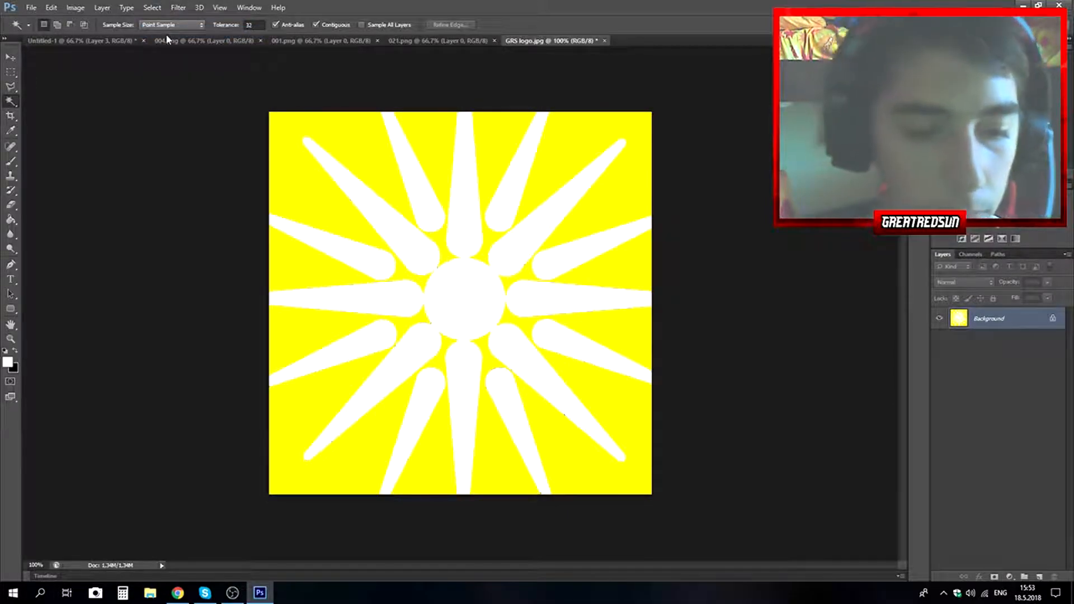
- Copy the entire recoloured logo and paste it into Untitled-1 above Layer 3
{"action": "key", "text": "ctrl+a"}
{"action": "left_click", "coordinate": [120, 40]}
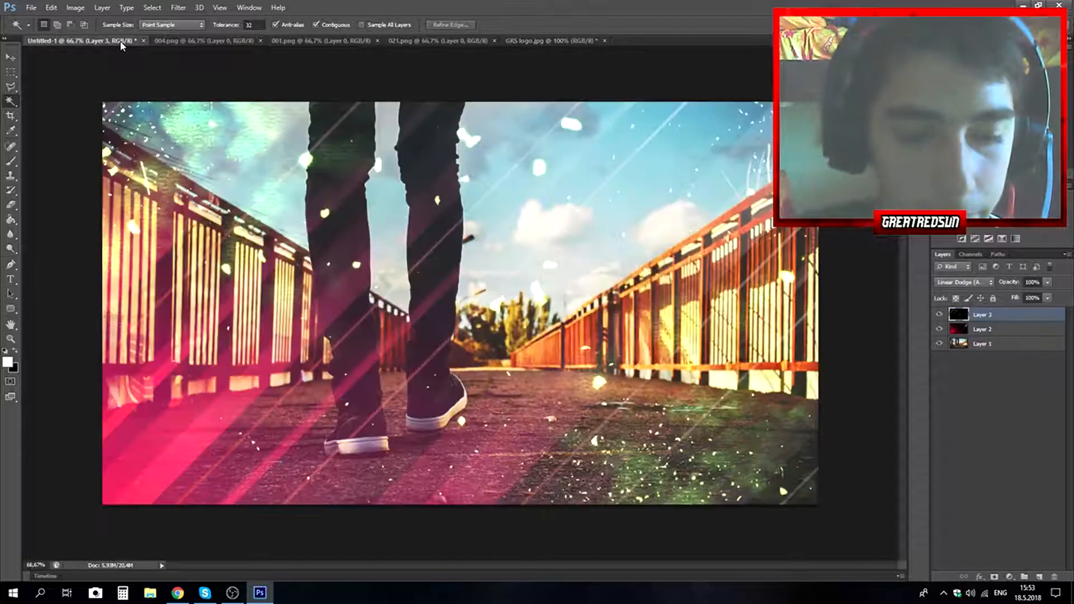
{"action": "key", "text": "ctrl+v"}
- Select all the yellow areas around the white sun on Layer 4 with the Magic Wand, clear them, and deselect
{"action": "left_click", "coordinate": [429, 234], "text": "shift"}
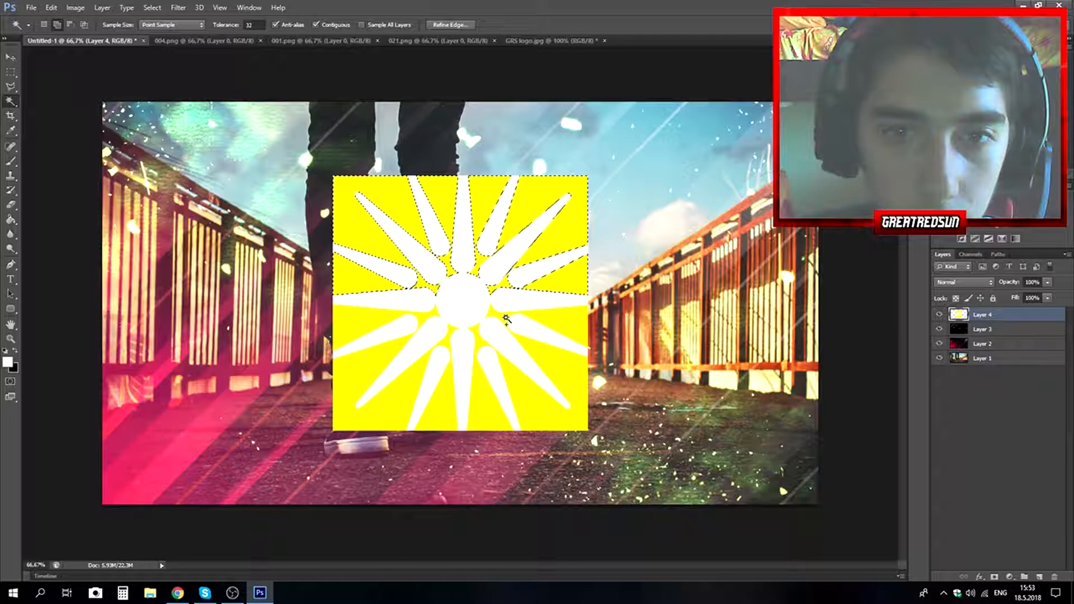
{"action": "left_click", "coordinate": [448, 341]}
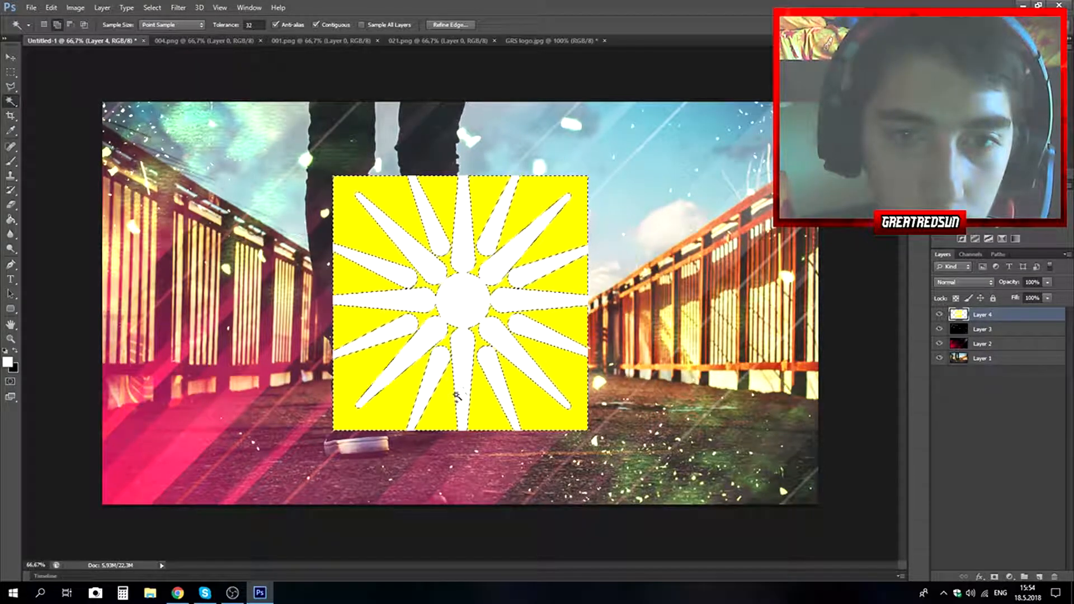
{"action": "left_click", "coordinate": [51, 8]}
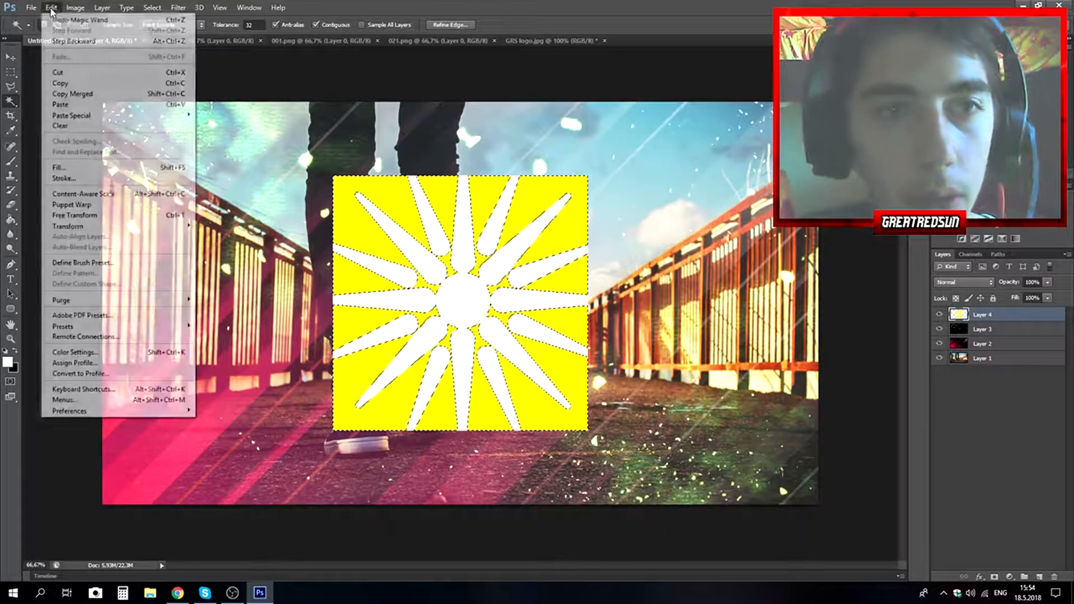
{"action": "left_click", "coordinate": [59, 125]}
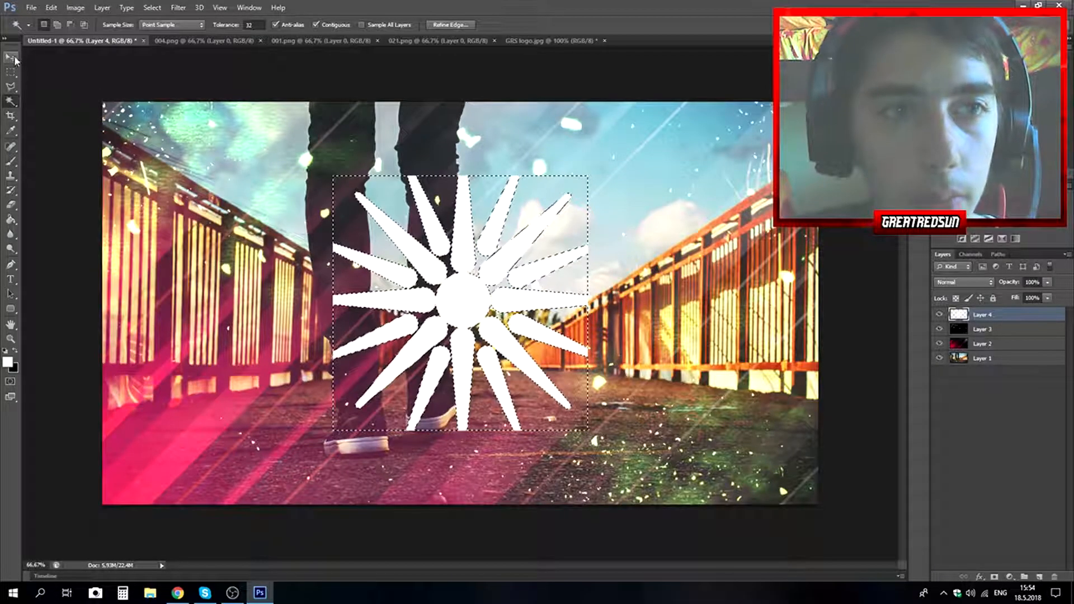
{"action": "left_click", "coordinate": [152, 7]}
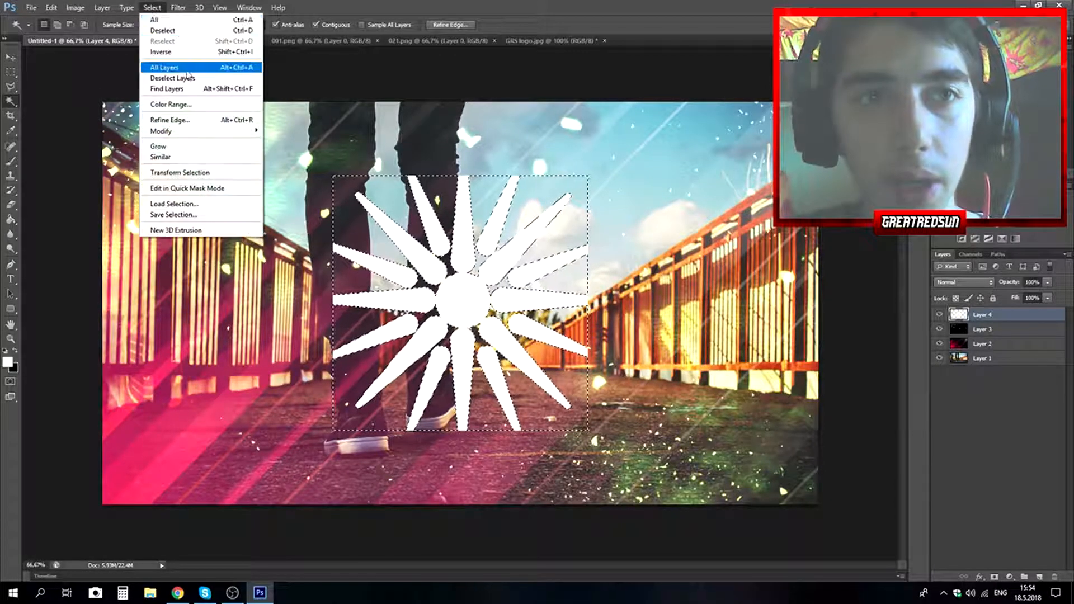
{"action": "mouse_move", "coordinate": [169, 8]}
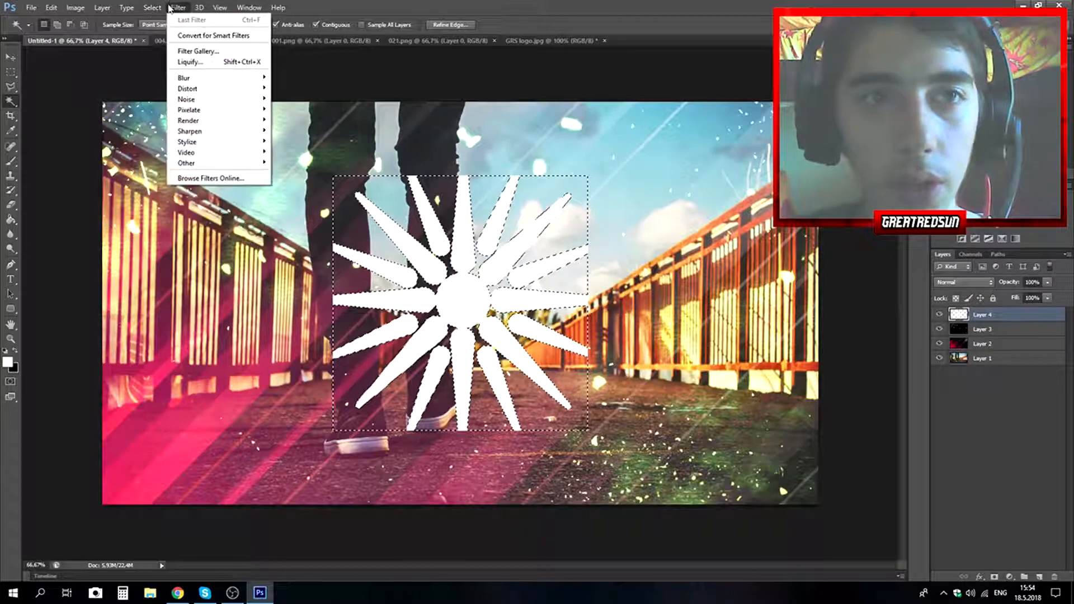
{"action": "left_click", "coordinate": [168, 29]}
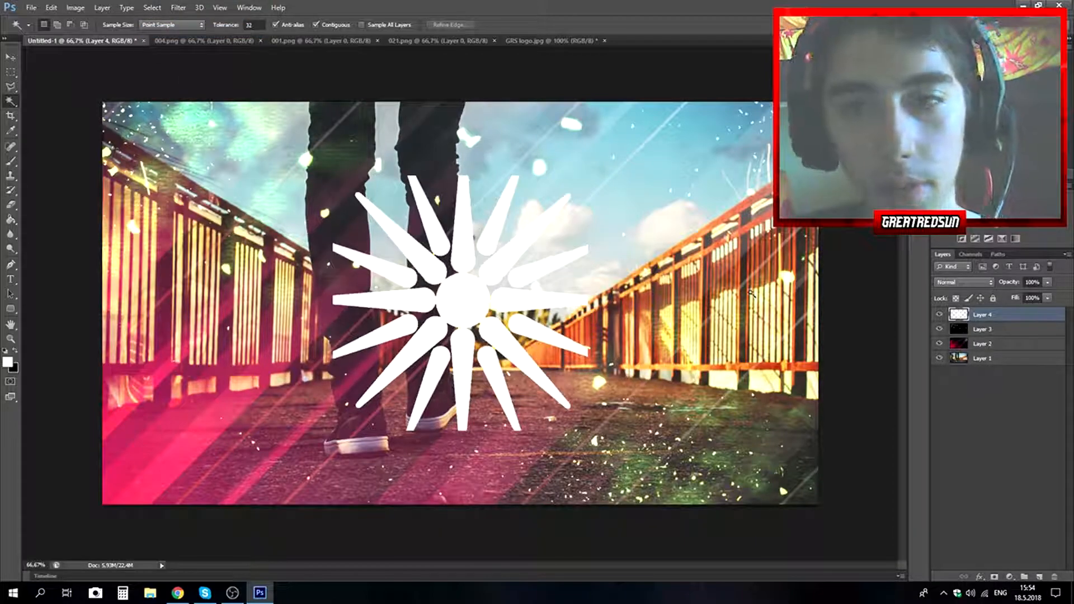
- Move the white sun slightly down and scale it down proportionally about its center with Free Transform
{"action": "key", "text": "v"}
{"action": "left_click_drag", "start_coordinate": [457, 295], "coordinate": [458, 302]}
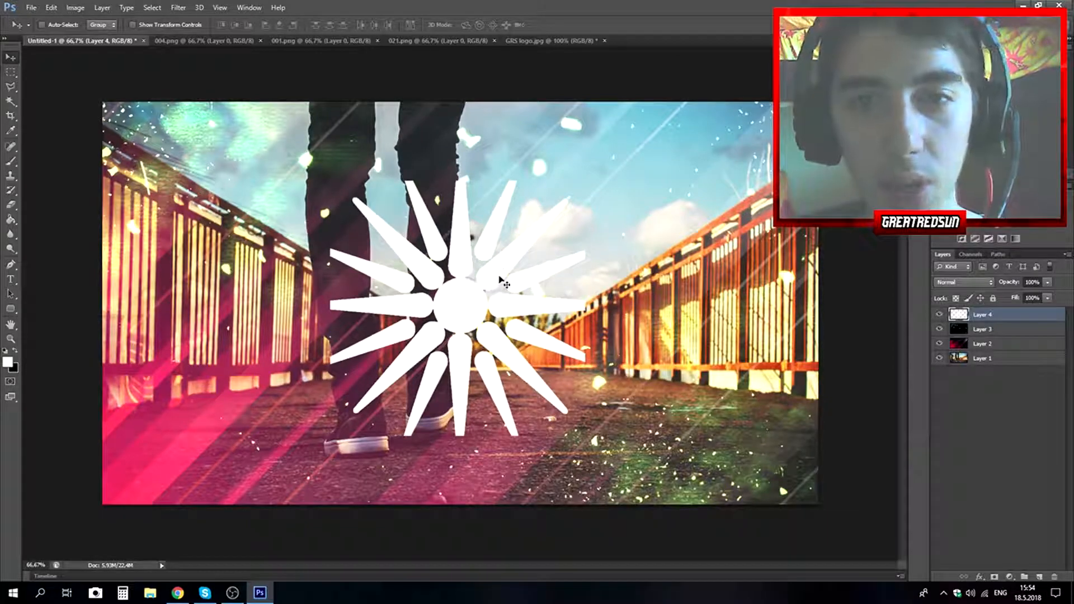
{"action": "left_click", "coordinate": [51, 8]}
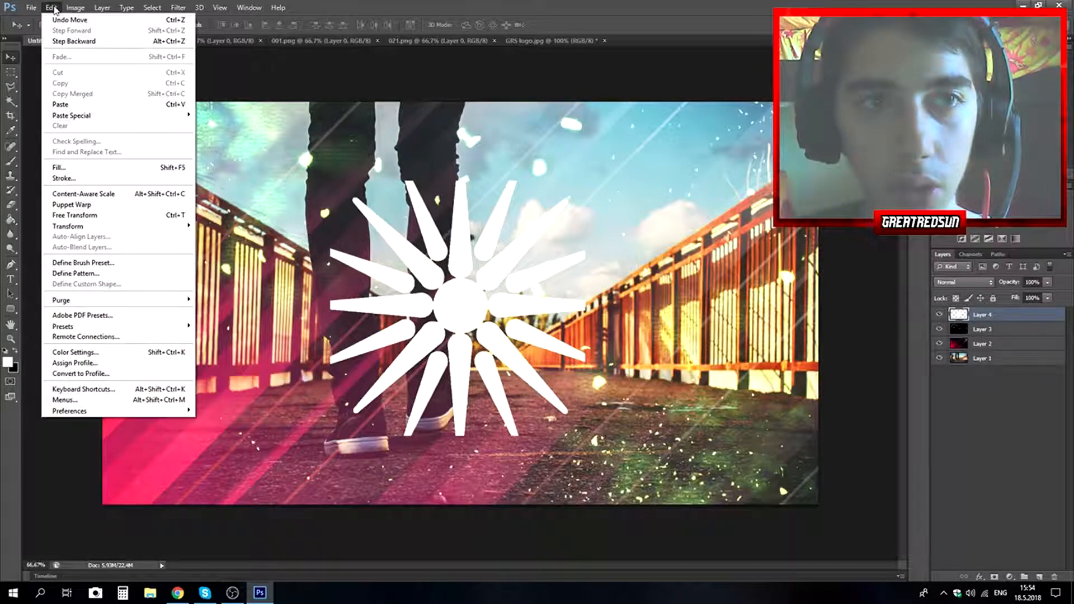
{"action": "left_click", "coordinate": [121, 217]}
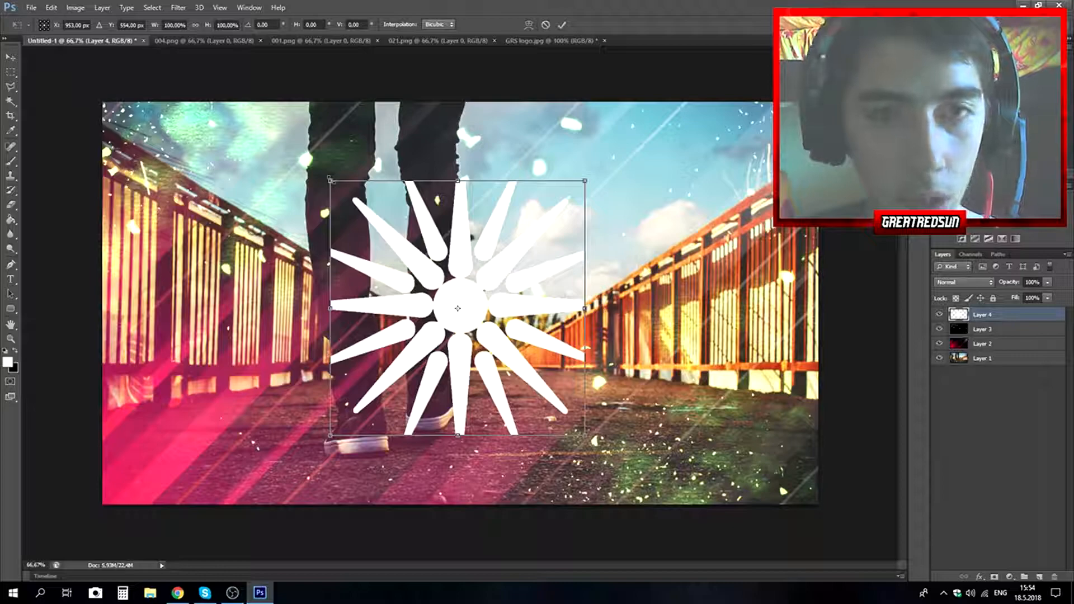
{"action": "left_click_drag", "start_coordinate": [330, 181], "coordinate": [345, 214]}
{"action": "left_click", "coordinate": [562, 25]}
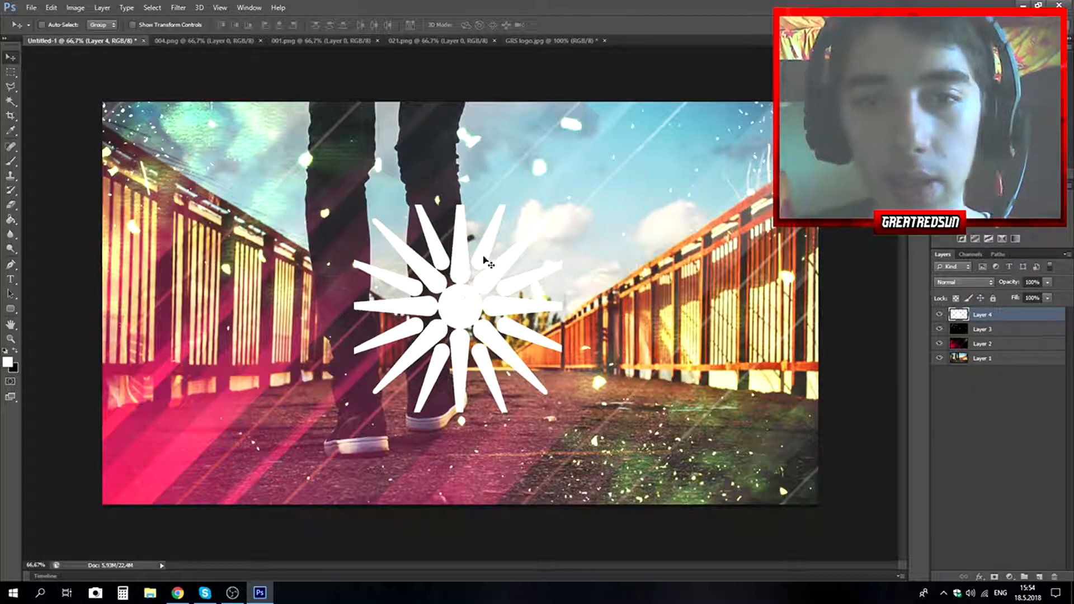
- Add a Stroke layer style to the white sun on Layer 4 with a size of 5 px
{"action": "right_click", "coordinate": [978, 317]}
{"action": "left_click", "coordinate": [857, 166]}
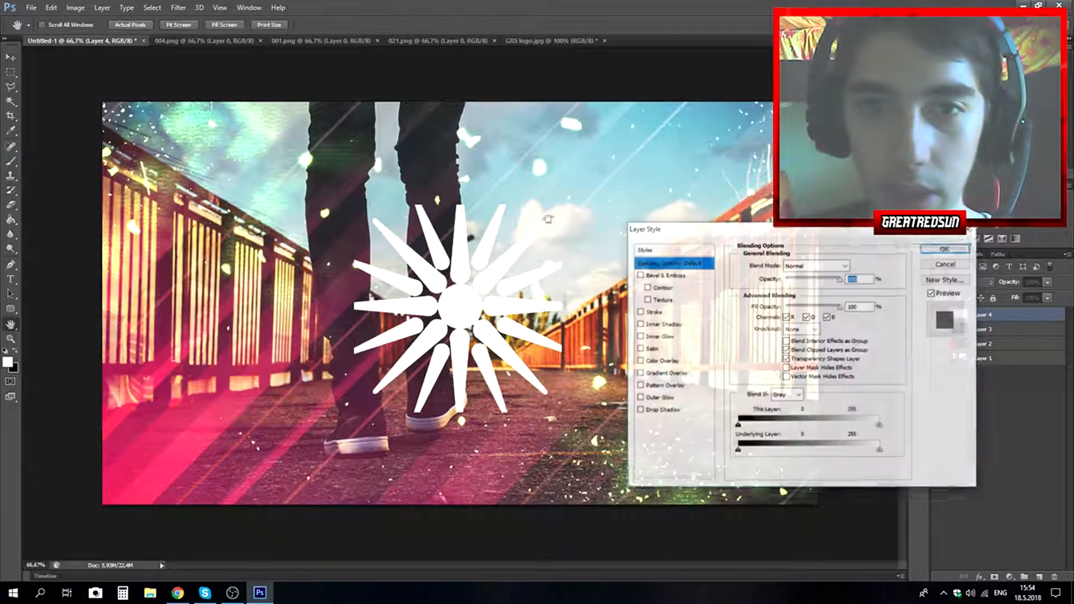
{"action": "left_click", "coordinate": [669, 314]}
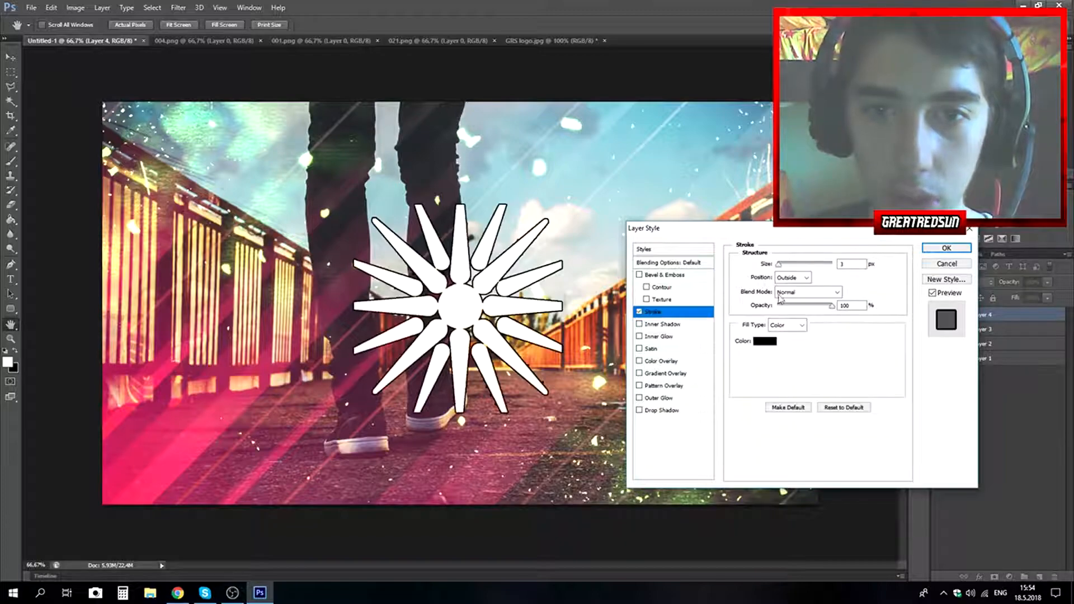
{"action": "left_click", "coordinate": [853, 265]}
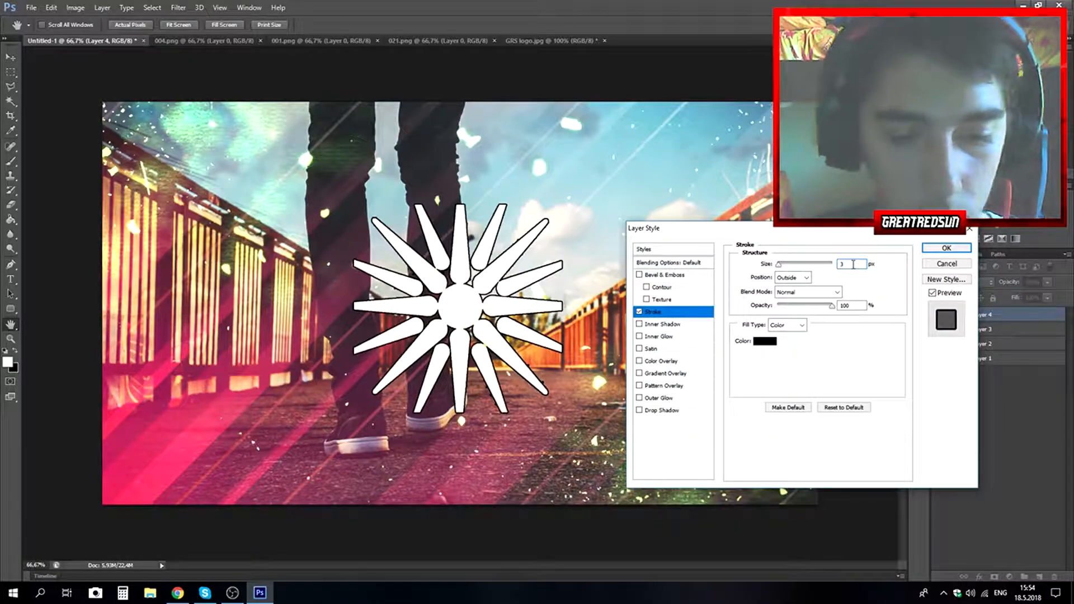
{"action": "key", "text": "BackSpace"}
{"action": "type", "text": "5"}
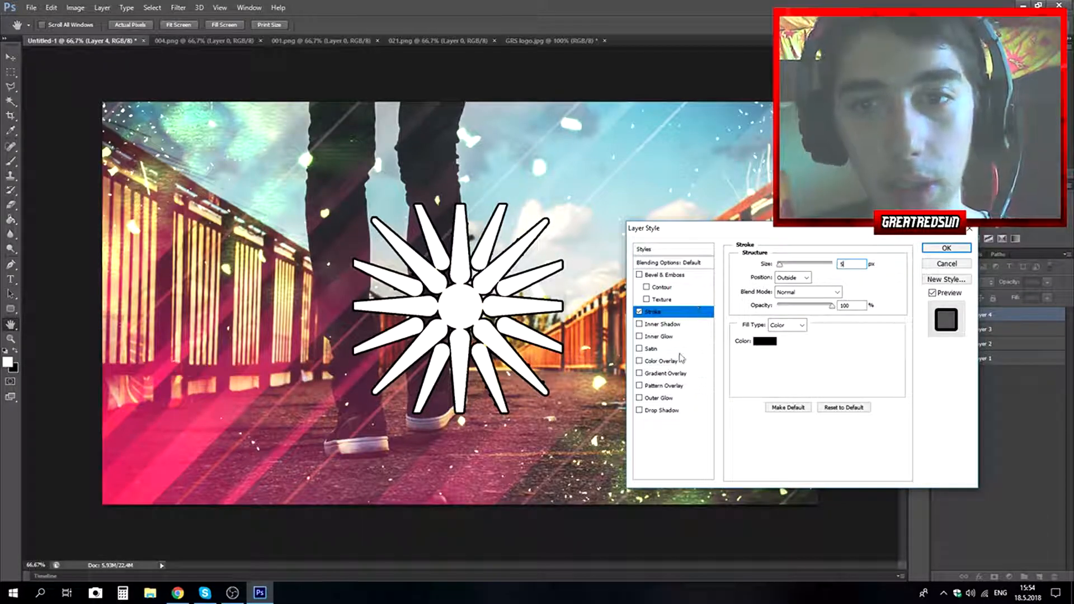
- Add a Drop Shadow to the white sun with distance 11 px, spread 19% and size 32 px
{"action": "left_click", "coordinate": [667, 411]}
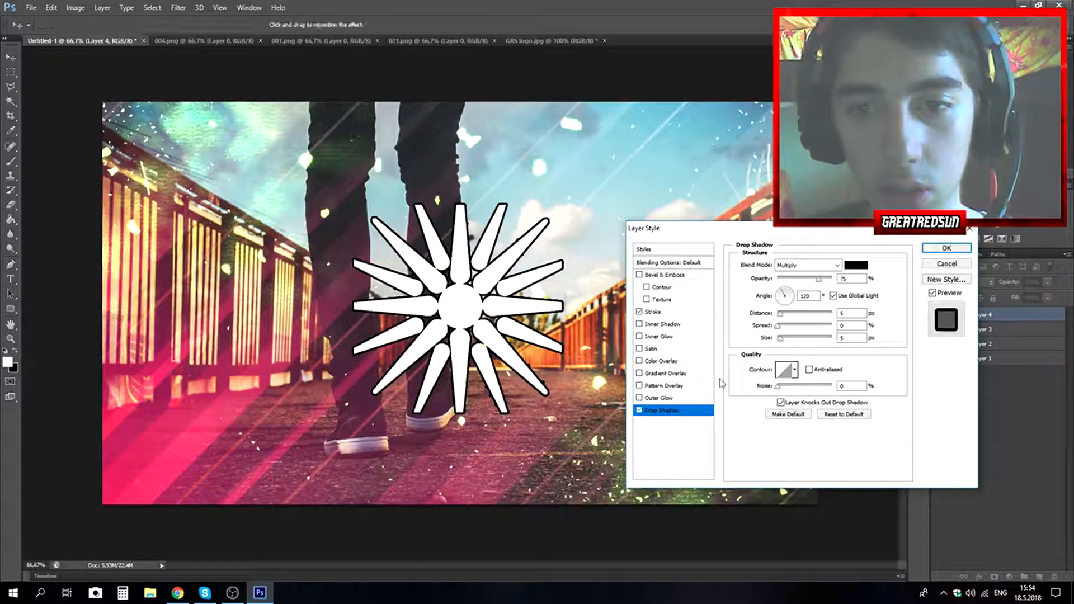
{"action": "left_click", "coordinate": [854, 315]}
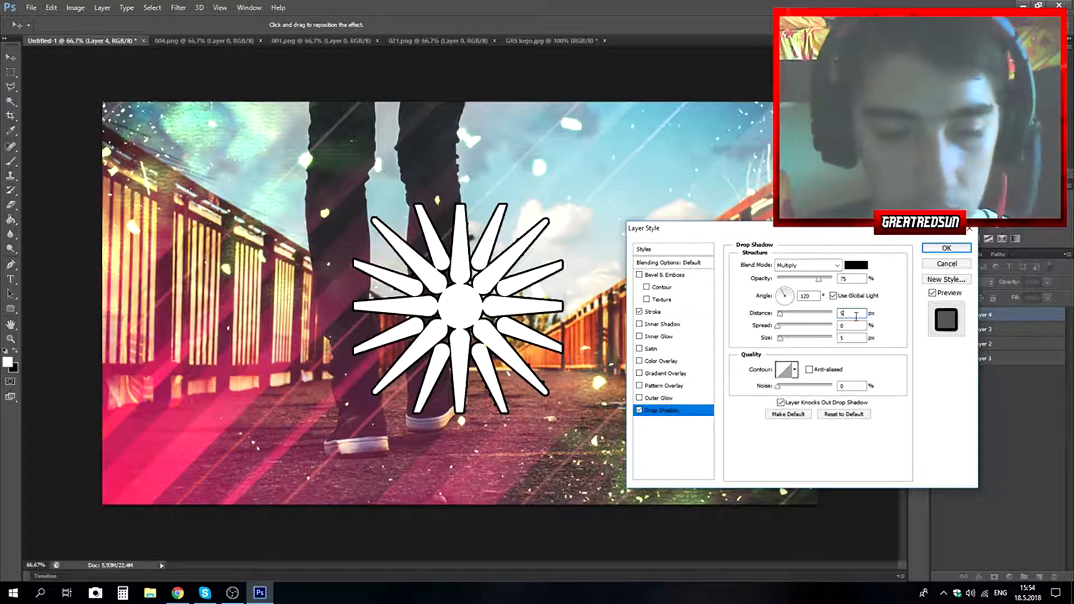
{"action": "type", "text": "11"}
{"action": "left_click", "coordinate": [855, 326]}
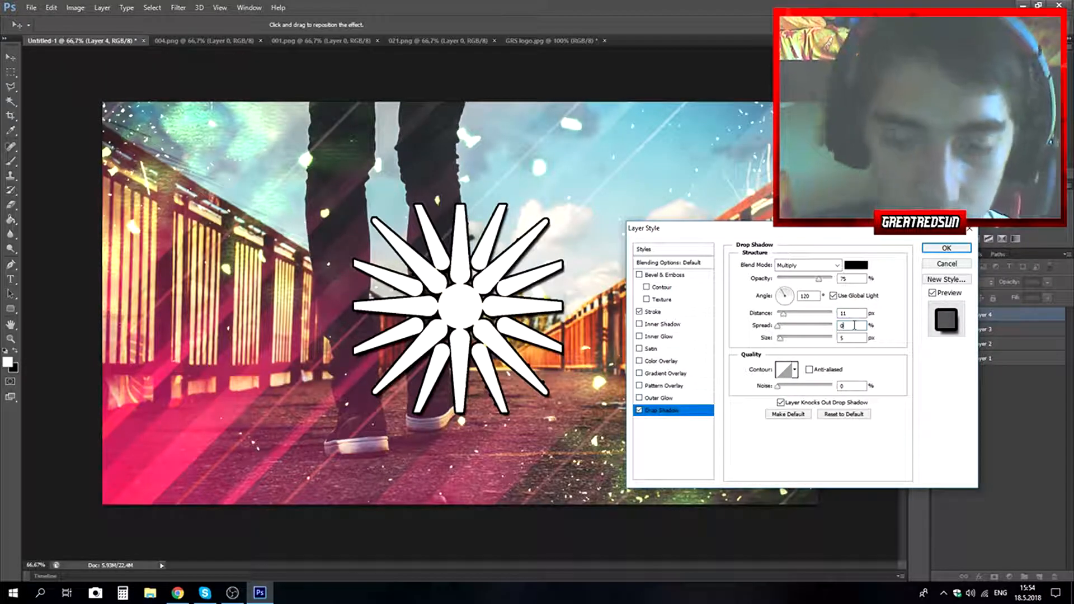
{"action": "type", "text": "19"}
{"action": "left_click", "coordinate": [848, 338]}
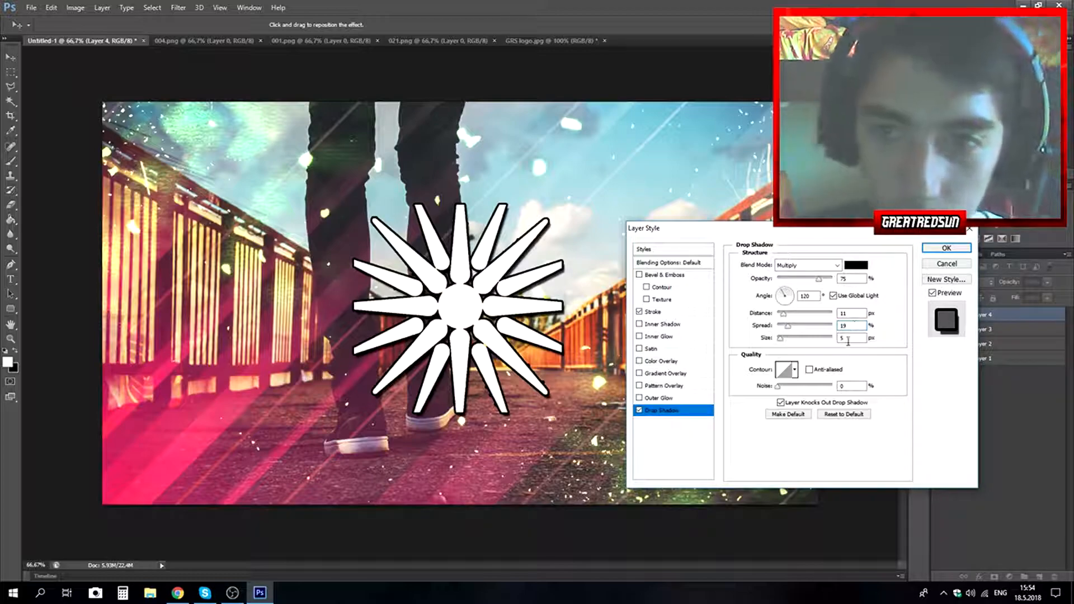
{"action": "type", "text": "32"}
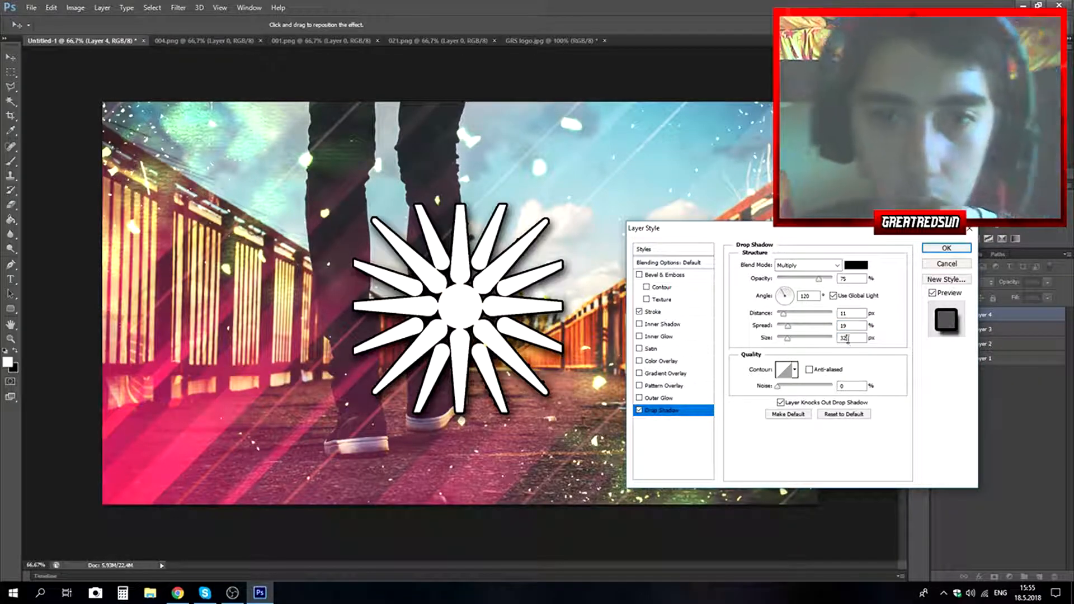
- Apply the white sun's layer styles and add a text box reading "greatredsun" just below the sun
{"action": "left_click", "coordinate": [946, 249]}
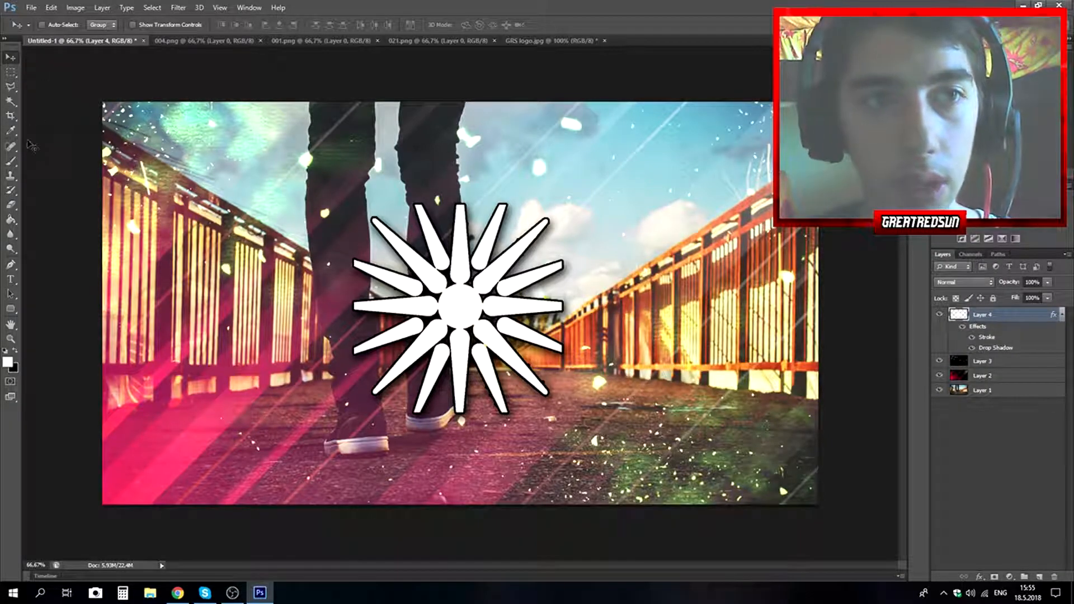
{"action": "left_click", "coordinate": [10, 280]}
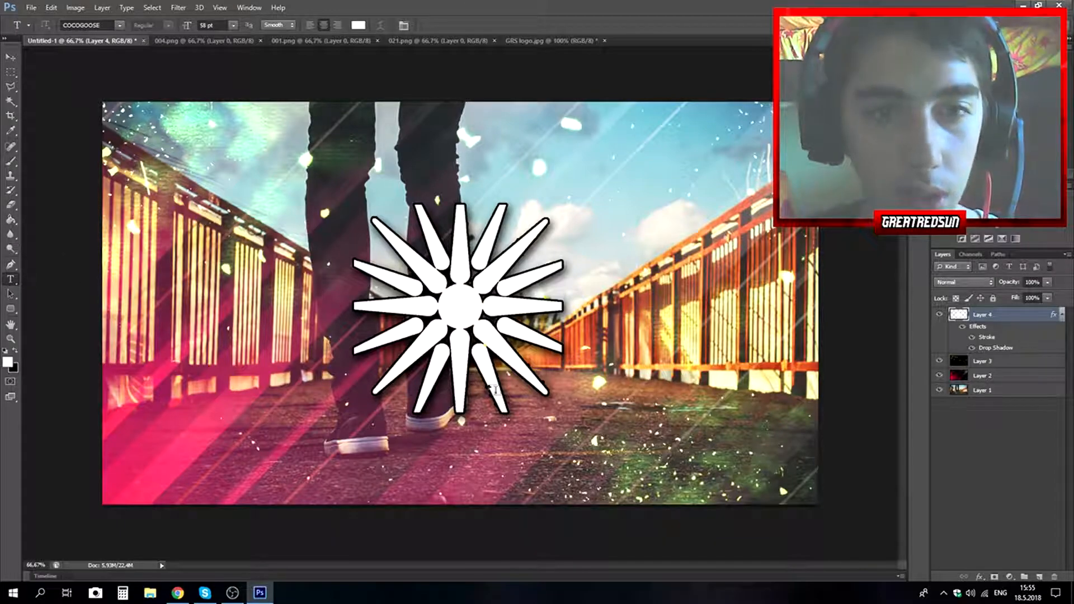
{"action": "left_click_drag", "start_coordinate": [354, 419], "coordinate": [576, 463]}
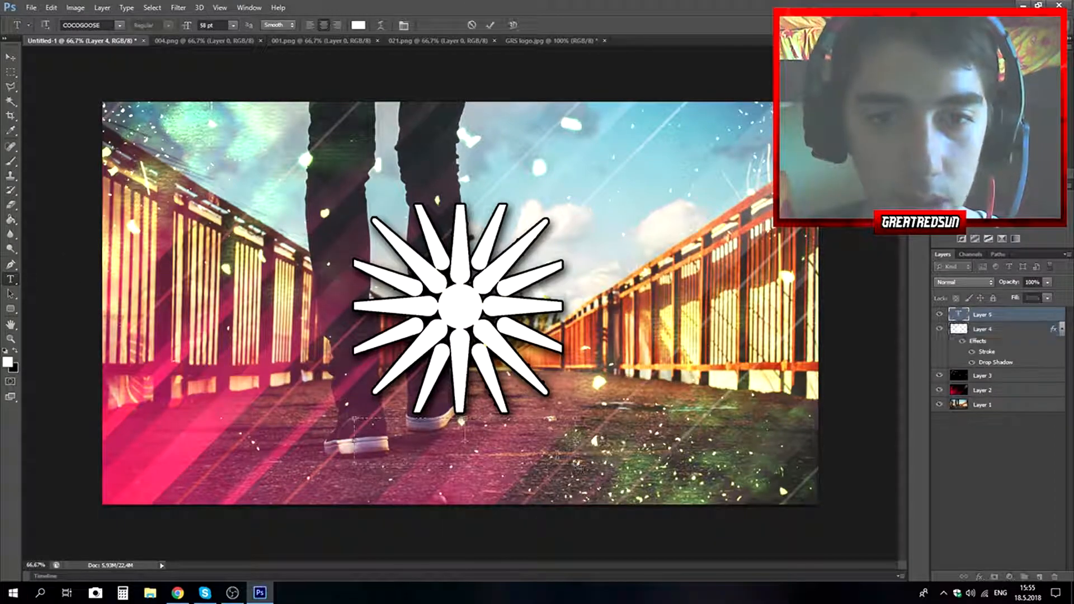
{"action": "type", "text": "gre"}
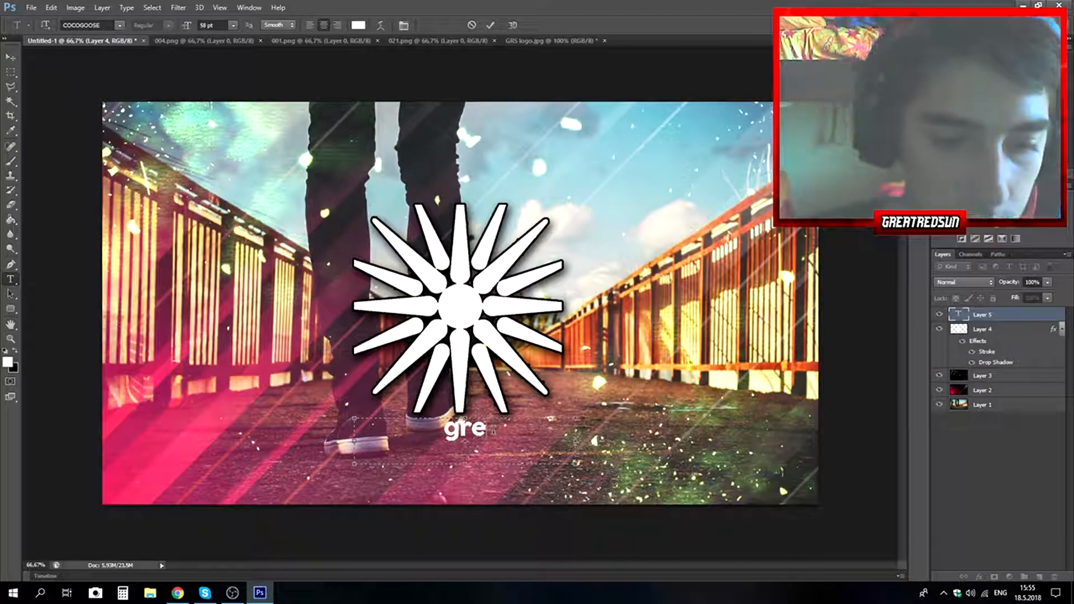
{"action": "type", "text": "atredsun"}
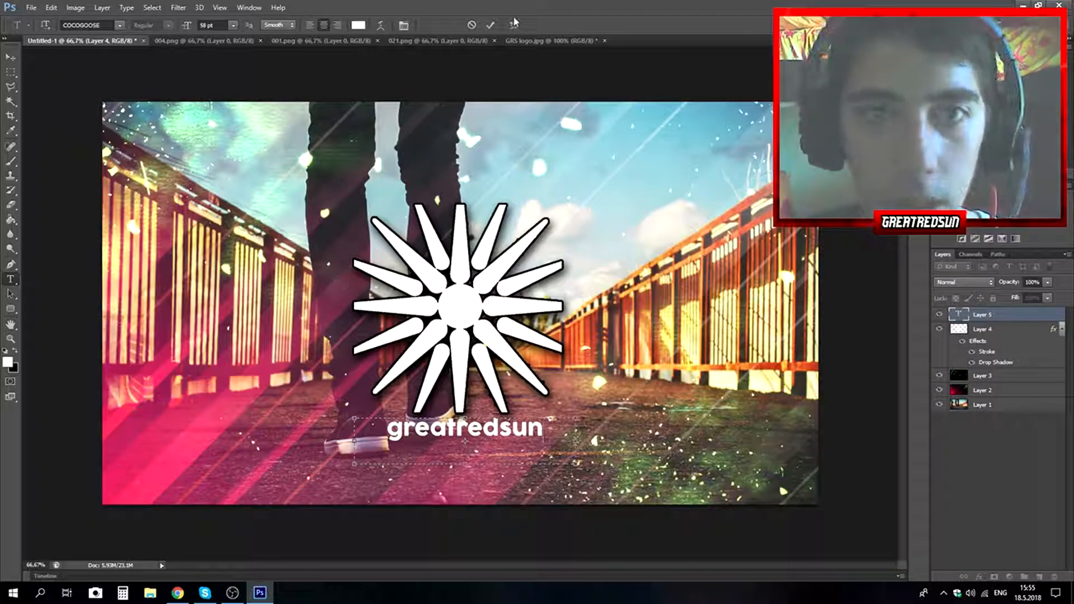
{"action": "left_click", "coordinate": [491, 25]}
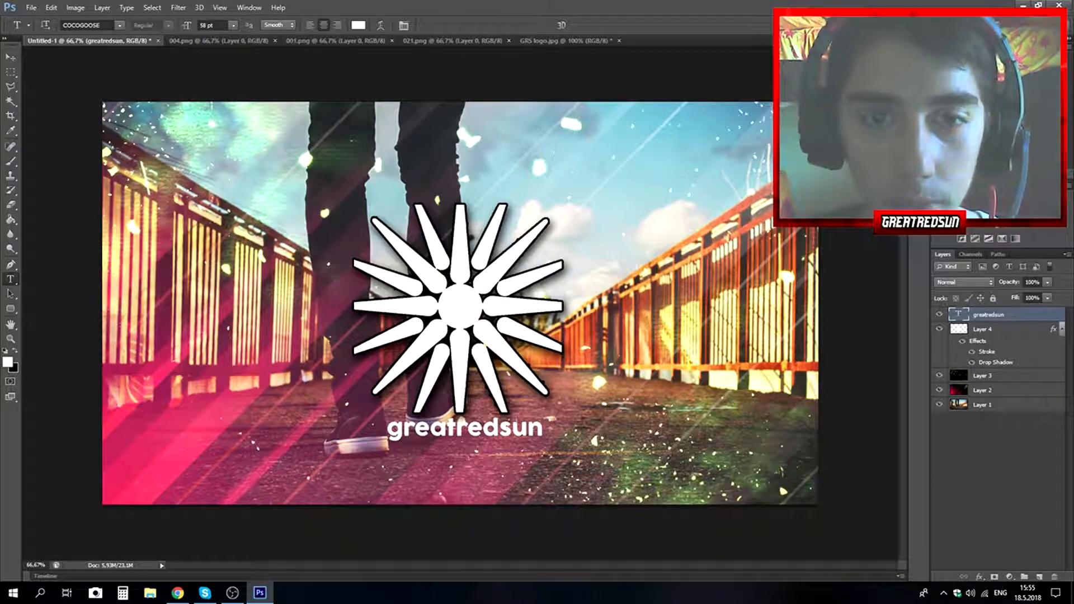
- Move and nudge the "greatredsun" text so it sits centered slightly below the white sun
{"action": "left_click", "coordinate": [11, 57]}
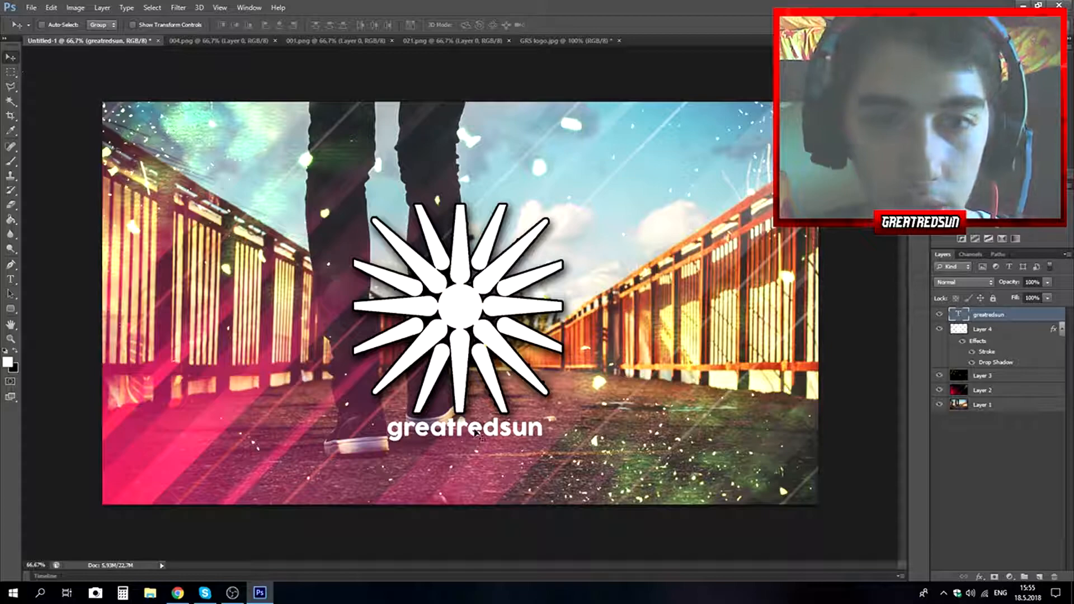
{"action": "left_click_drag", "start_coordinate": [476, 433], "coordinate": [470, 431]}
{"action": "key", "text": "Right"}
{"action": "key", "text": "Right"}
{"action": "key", "text": "Right"}
{"action": "key", "text": "Right"}
{"action": "key", "text": "Right"}
{"action": "key", "text": "Right"}
{"action": "key", "text": "Right"}
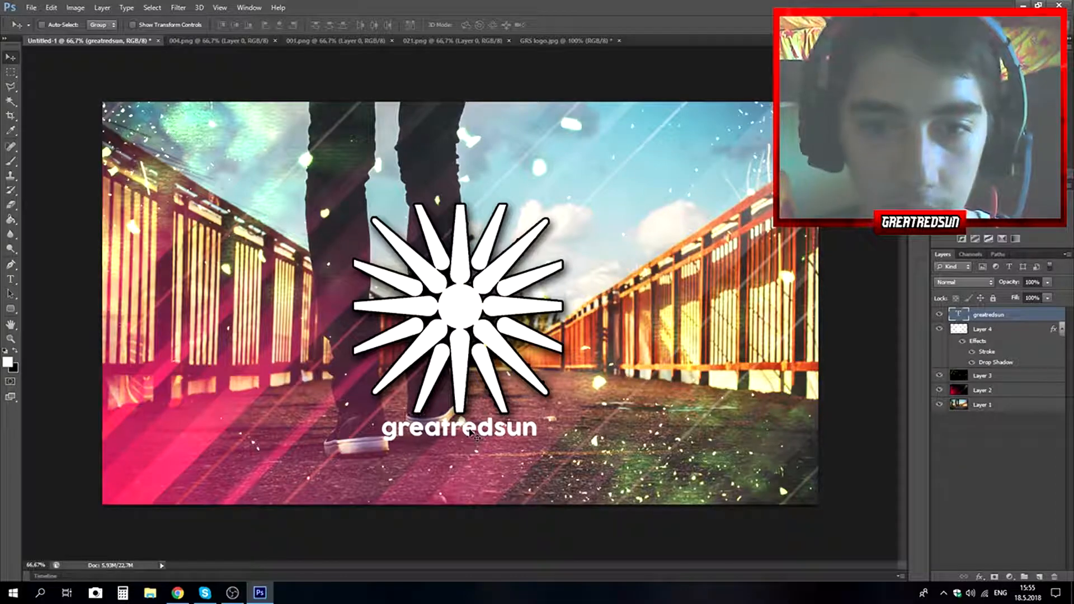
{"action": "key", "text": "Down"}
{"action": "key", "text": "Down"}
{"action": "key", "text": "Down"}
{"action": "key", "text": "Right"}
{"action": "key", "text": "Right"}
{"action": "key", "text": "Right"}
{"action": "key", "text": "Right"}
{"action": "key", "text": "Right"}
{"action": "key", "text": "Right"}
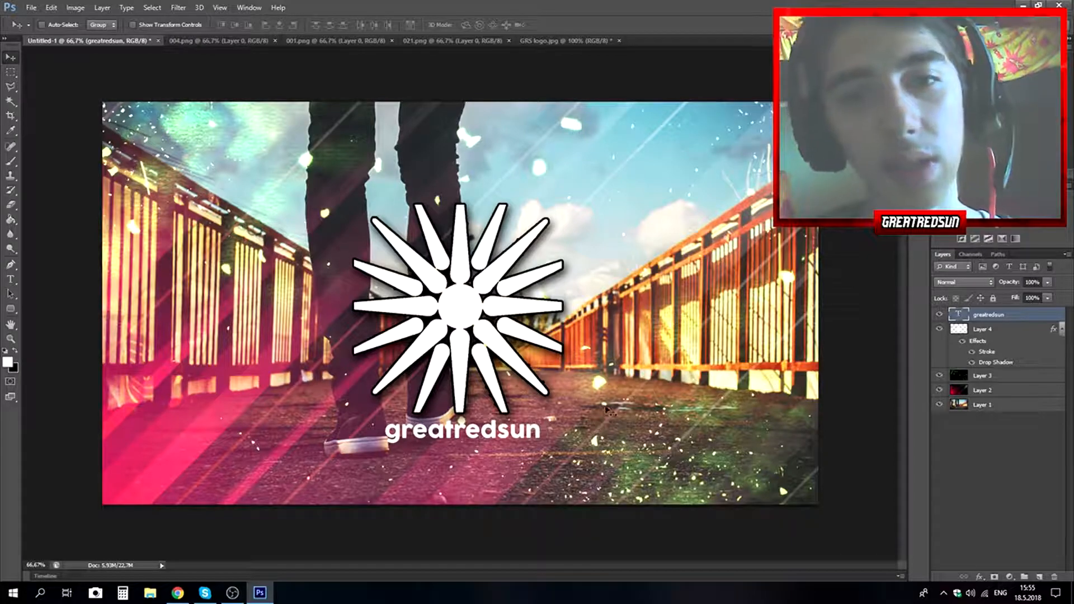
- Add a Stroke layer style to the "greatredsun" text with a size of 1 px
{"action": "right_click", "coordinate": [987, 317]}
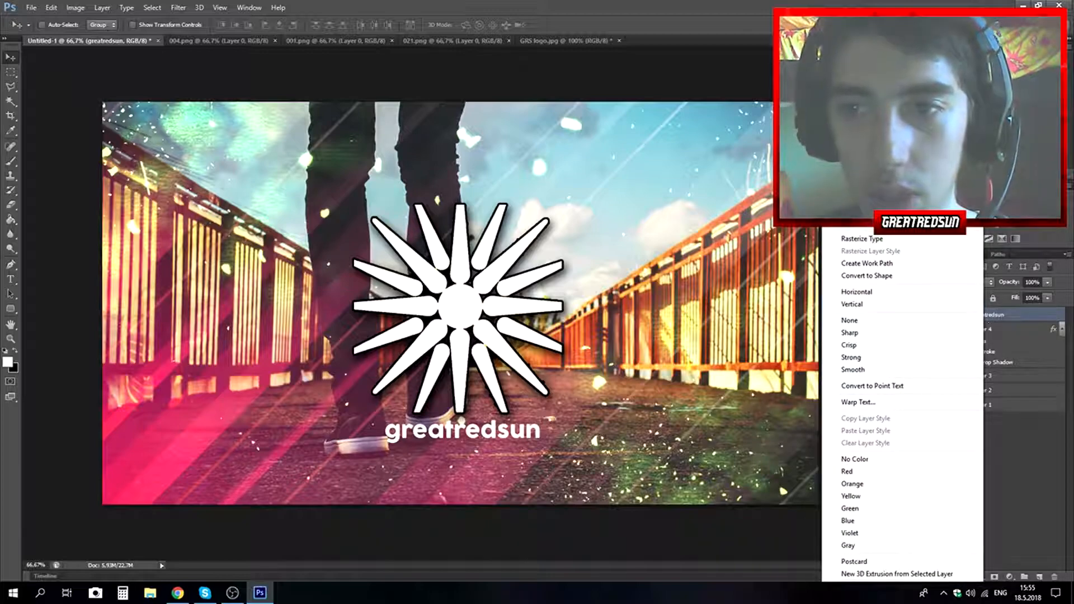
{"action": "left_click", "coordinate": [862, 178]}
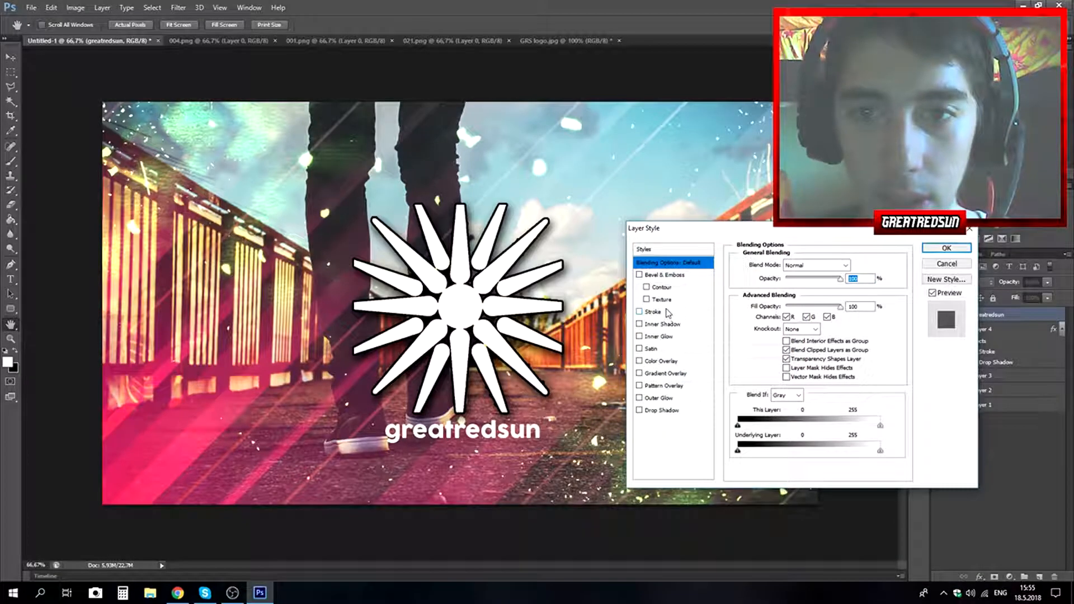
{"action": "left_click", "coordinate": [666, 312]}
{"action": "double_click", "coordinate": [846, 264]}
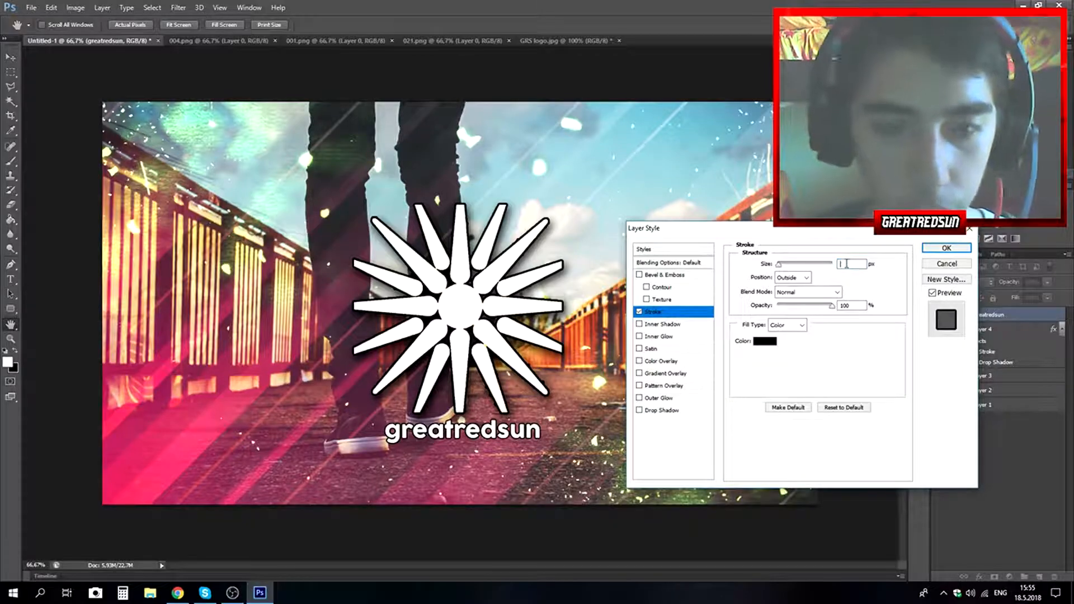
{"action": "type", "text": "1"}
- Add a Drop Shadow to the "greatredsun" text with distance 11 px and spread 19%, adjust its size, and apply the styles
{"action": "left_click", "coordinate": [661, 410]}
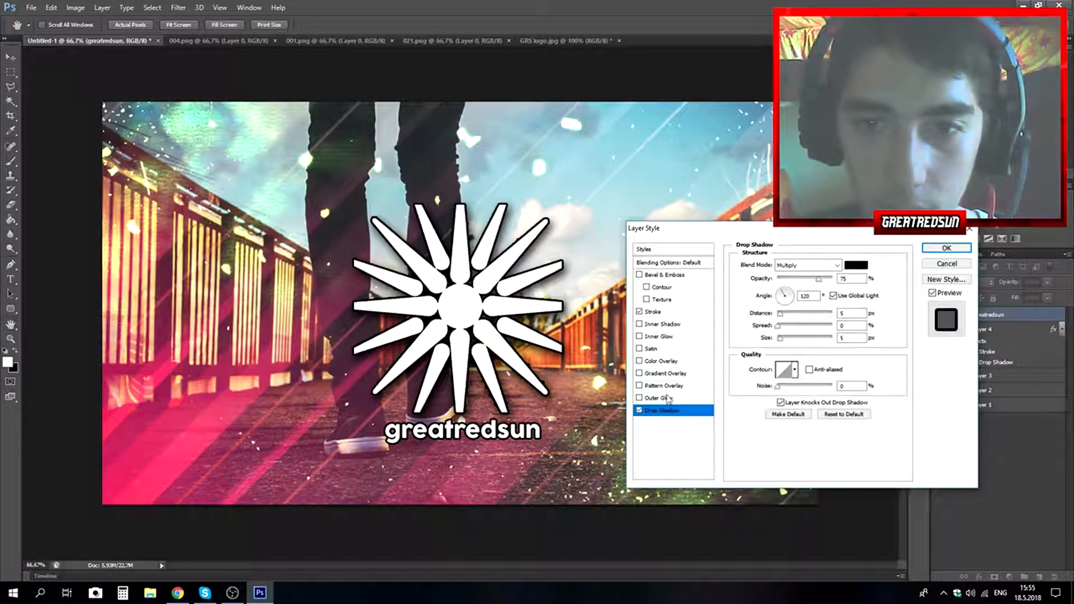
{"action": "double_click", "coordinate": [859, 313]}
{"action": "type", "text": "11"}
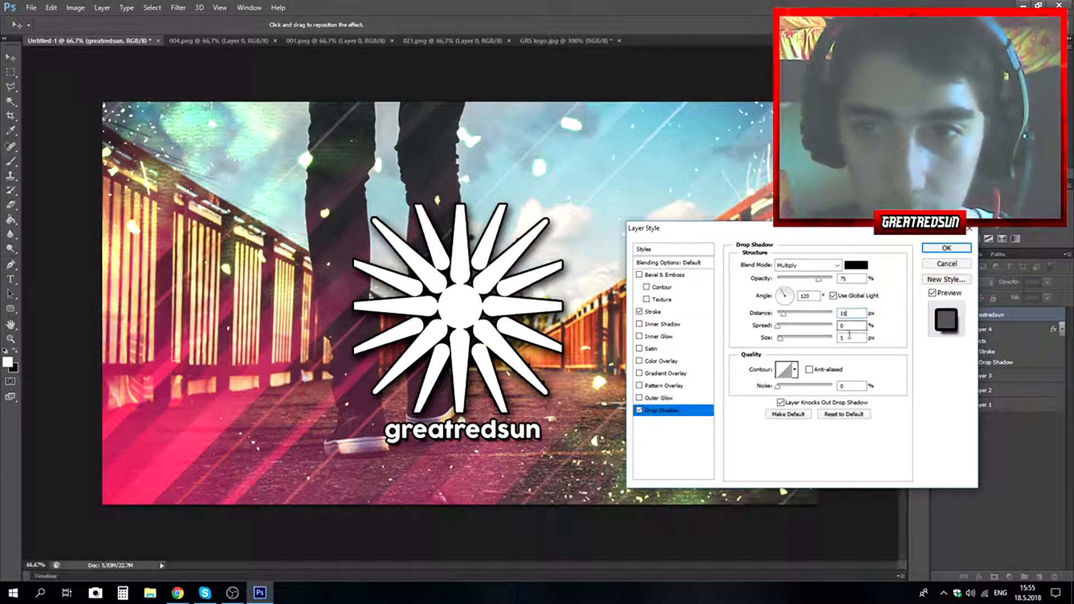
{"action": "left_click", "coordinate": [845, 325]}
{"action": "type", "text": "1"}
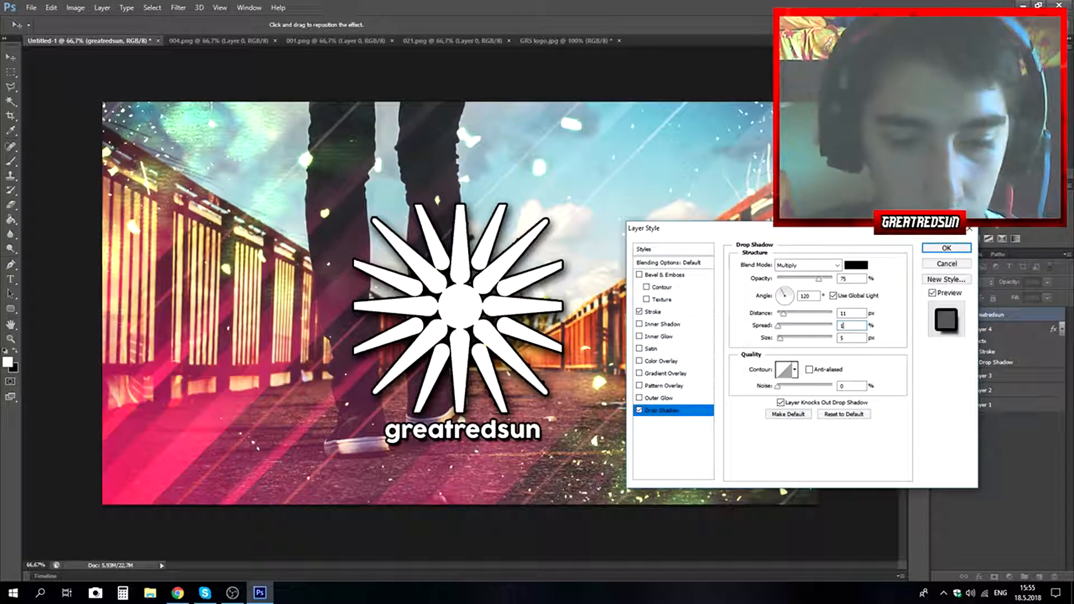
{"action": "type", "text": "8"}
{"action": "key", "text": "BackSpace"}
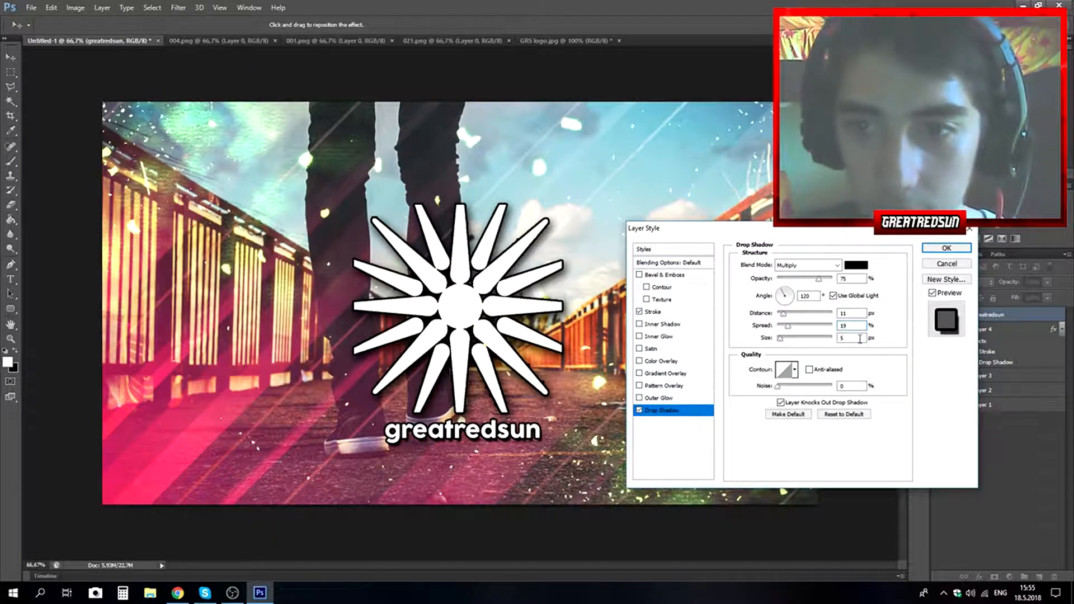
{"action": "left_click", "coordinate": [860, 338]}
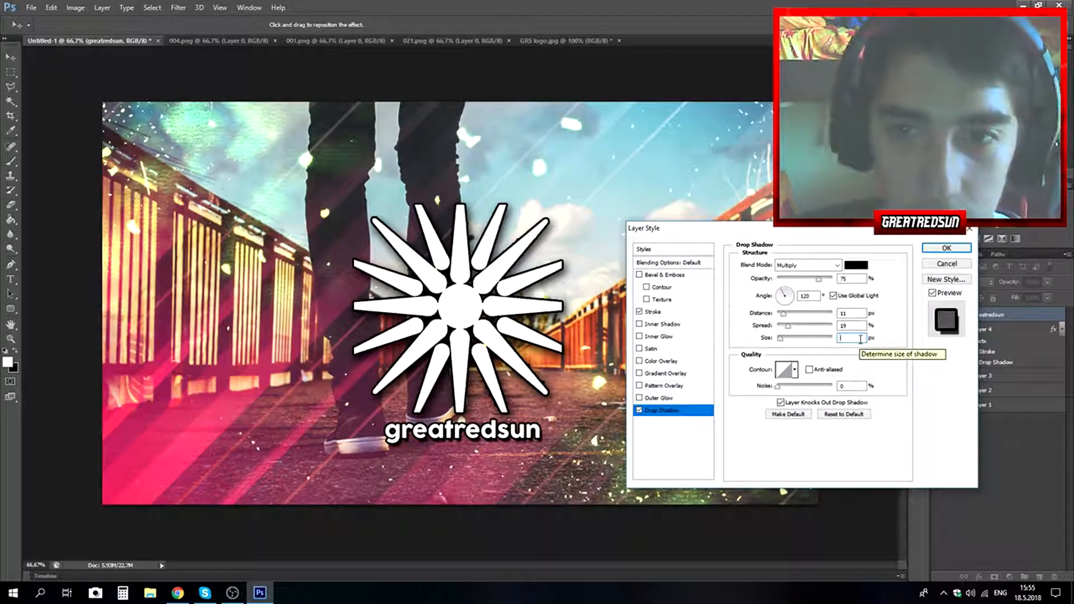
{"action": "left_click", "coordinate": [940, 248]}
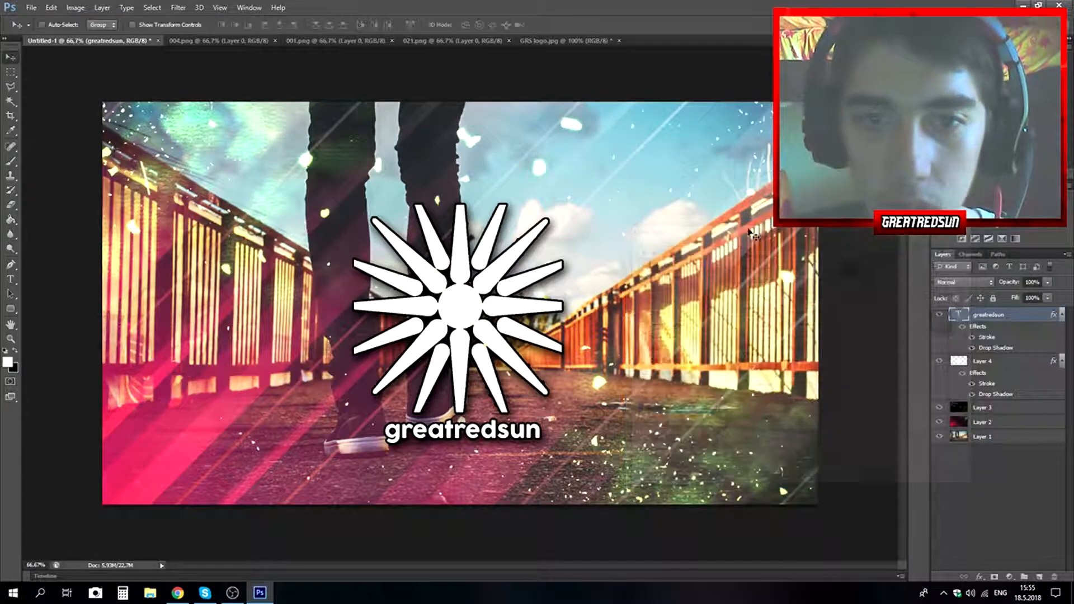